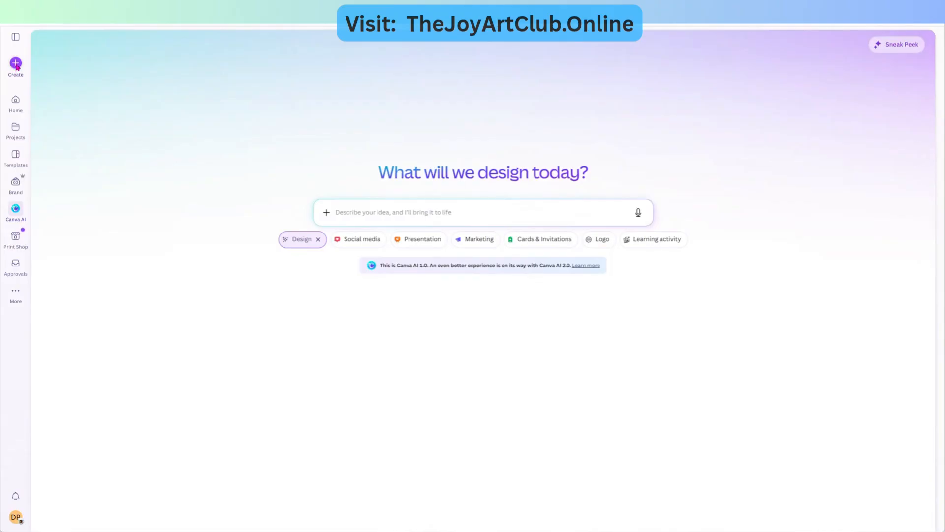
Step: Create a new blank design with a custom size of 1080 × 1080 px
left_click(16, 66)
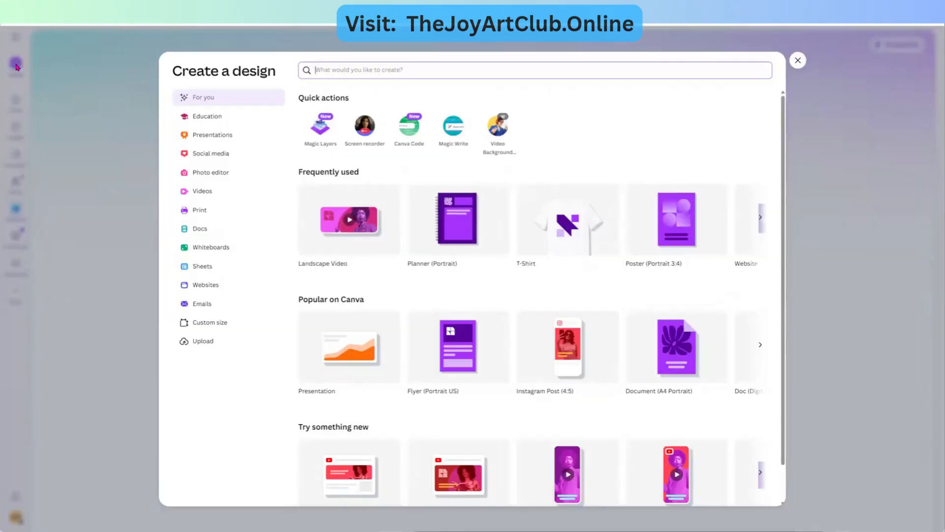
left_click(215, 324)
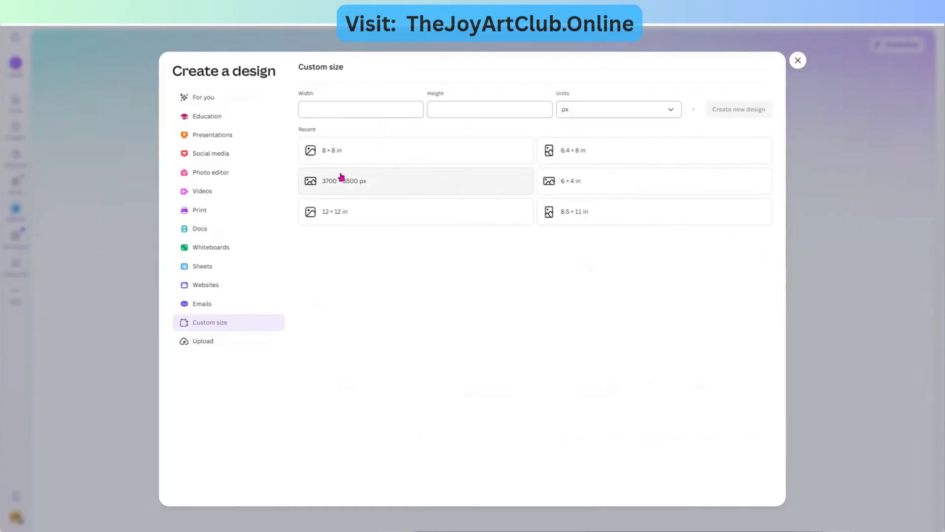
left_click(347, 113)
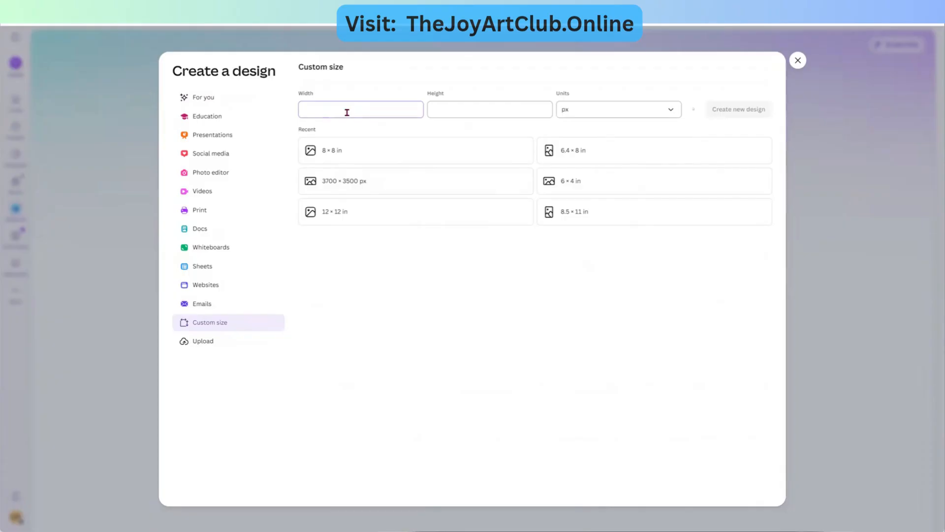
type("1080")
key("Tab")
type("1080")
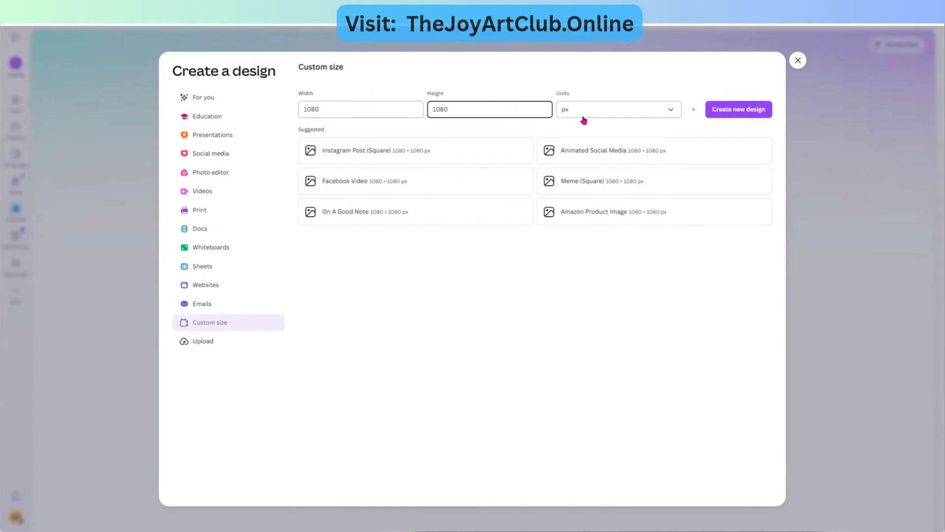
left_click(735, 111)
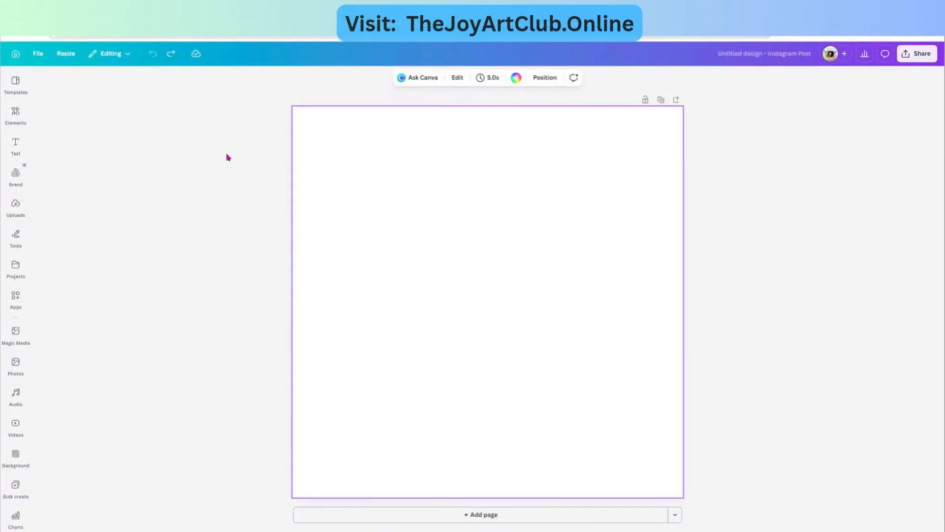
Step: Search the Instagram Post templates for "tshirt ad"
left_click(14, 91)
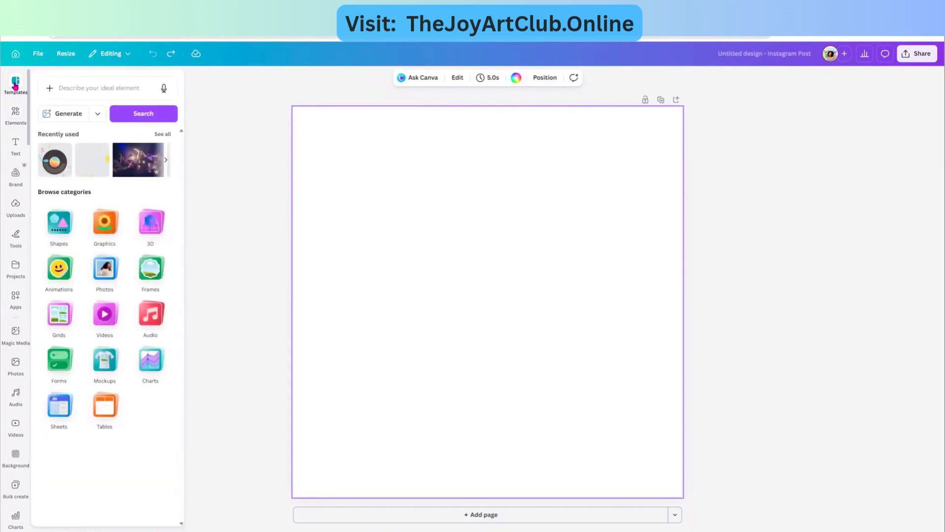
left_click(16, 86)
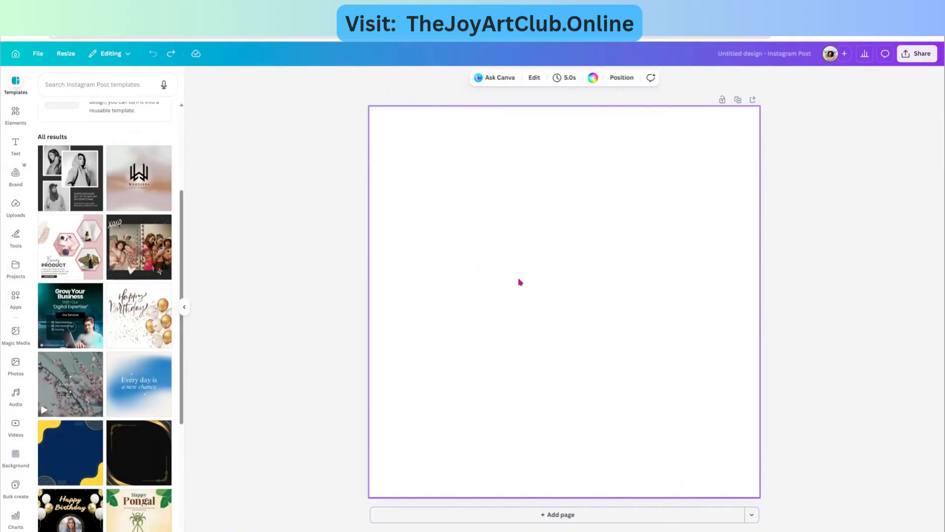
left_click(80, 86)
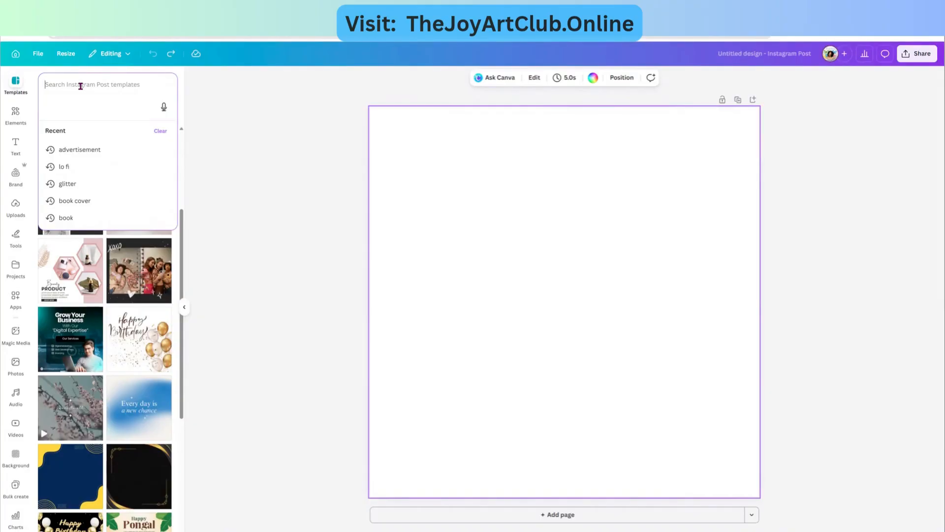
type("tshirt")
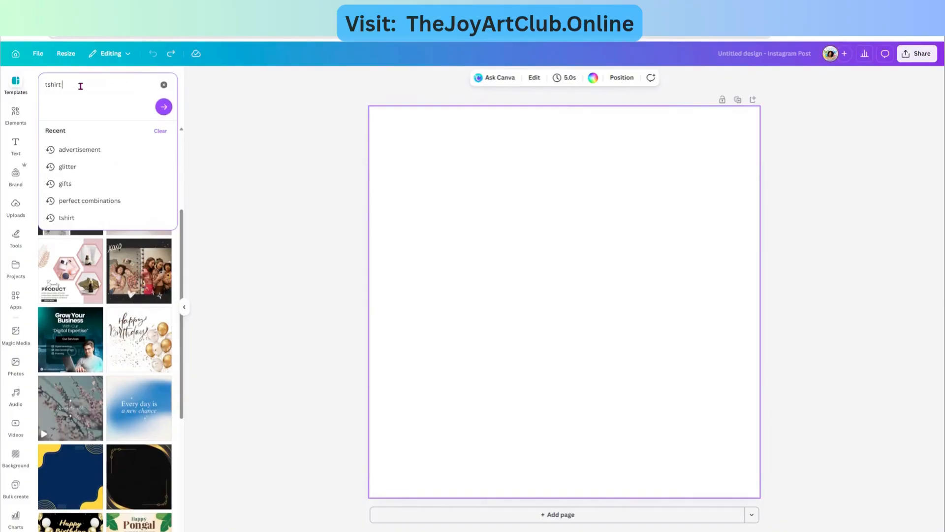
type(" ad")
key("Return")
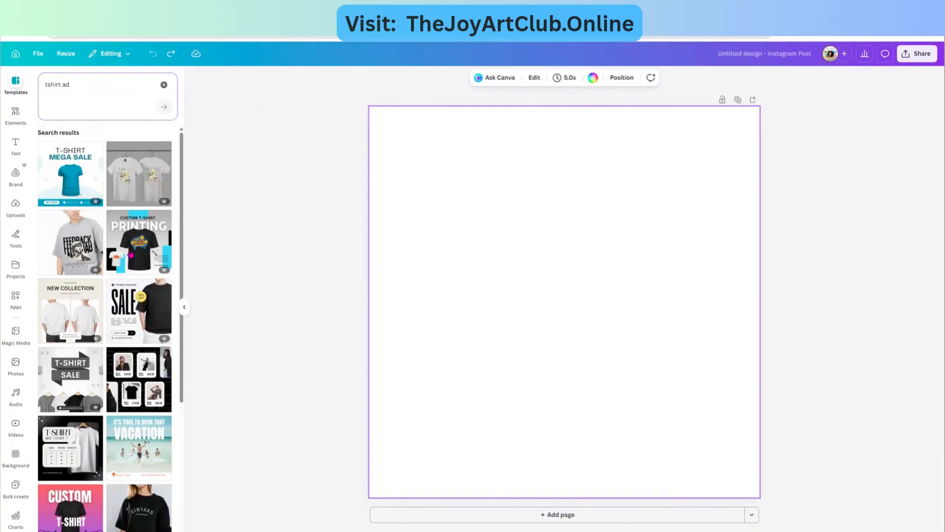
Step: Look through the T-shirt ad template results for a suitable layout with plain shirts
scroll(86, 271, "down", 8)
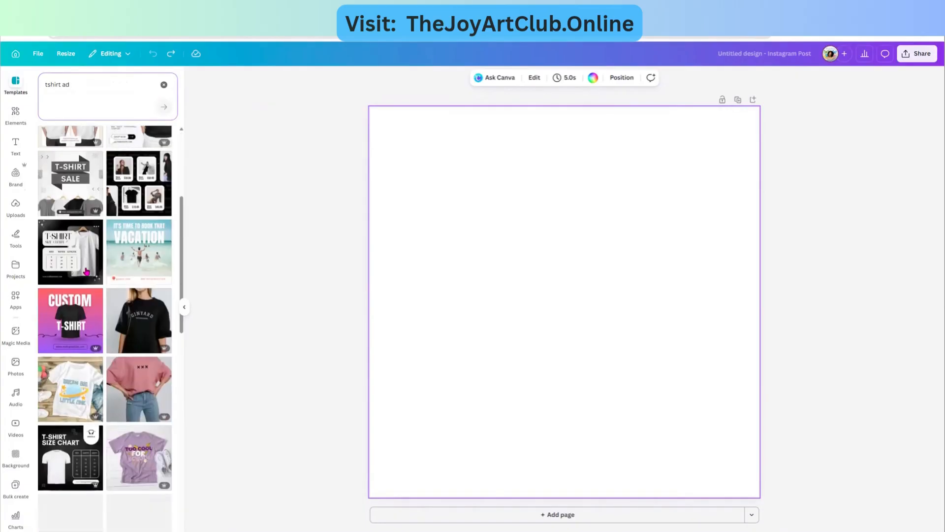
scroll(87, 273, "down", 4)
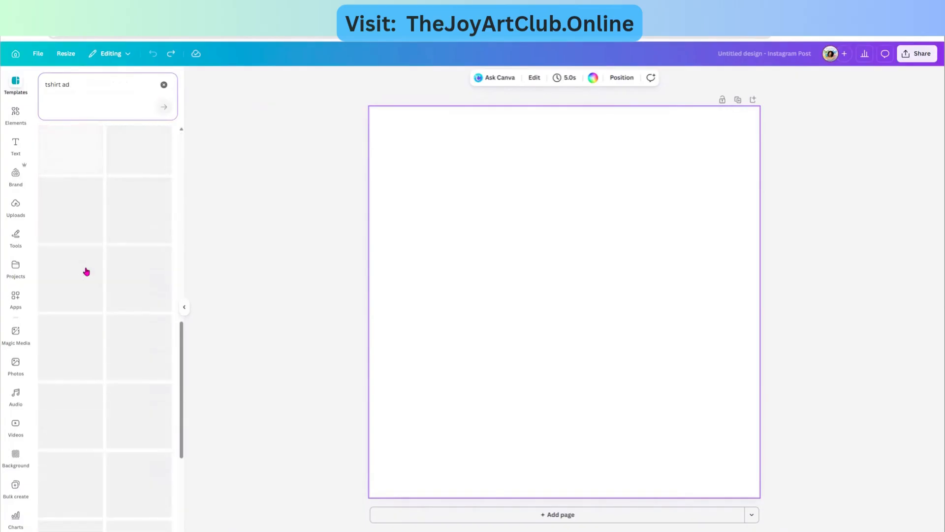
scroll(87, 272, "up", 6)
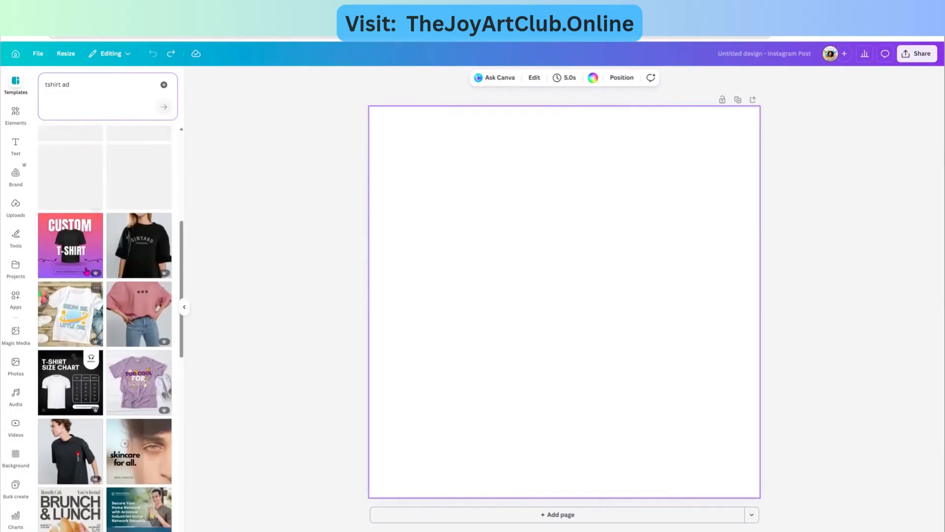
scroll(127, 326, "up", 3)
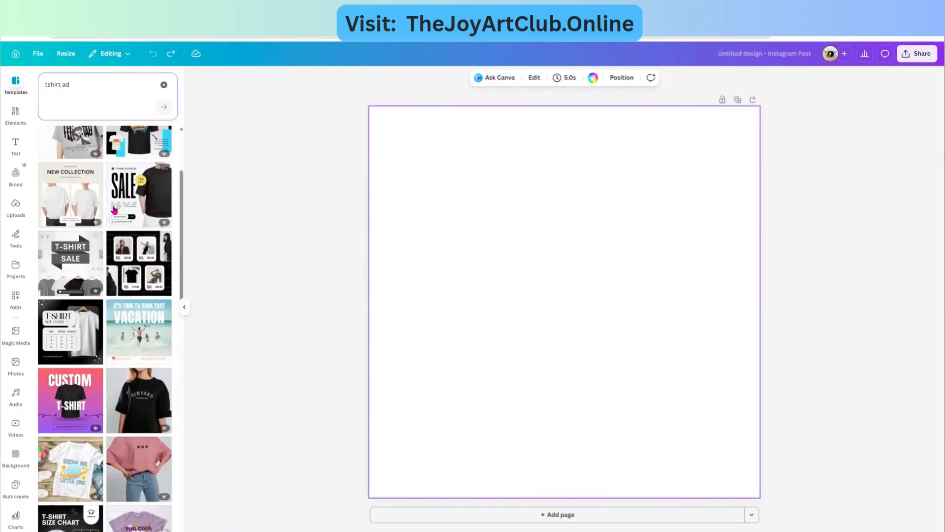
scroll(139, 343, "down", 1)
scroll(139, 343, "down", 5)
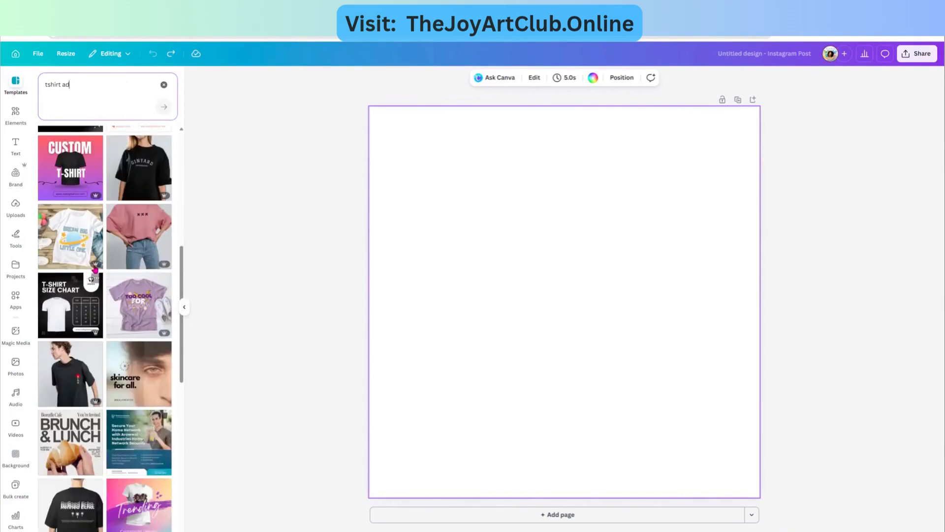
scroll(163, 394, "down", 4)
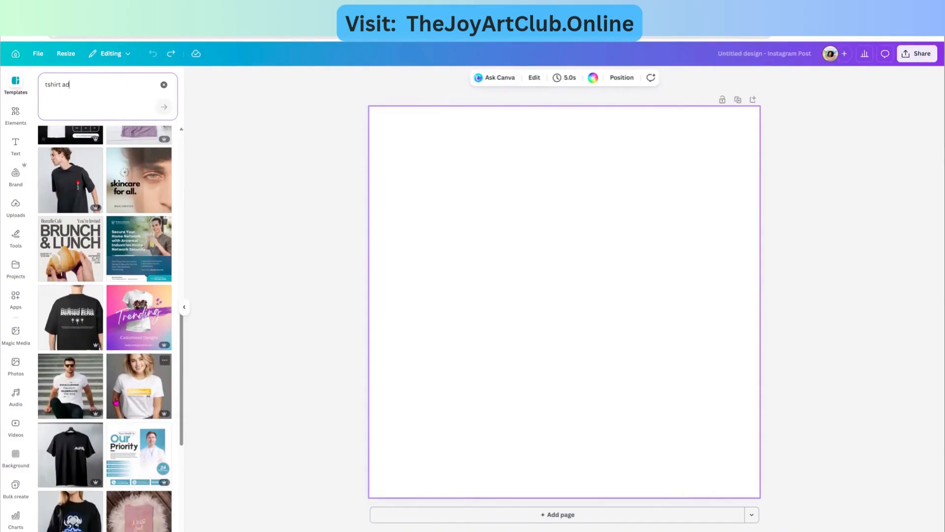
scroll(106, 425, "down", 3)
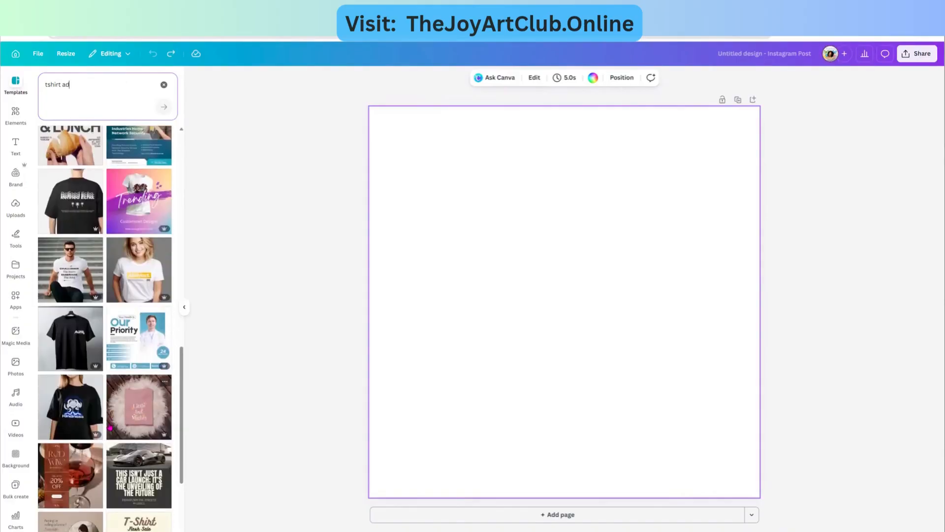
scroll(110, 428, "down", 3)
scroll(111, 426, "down", 3)
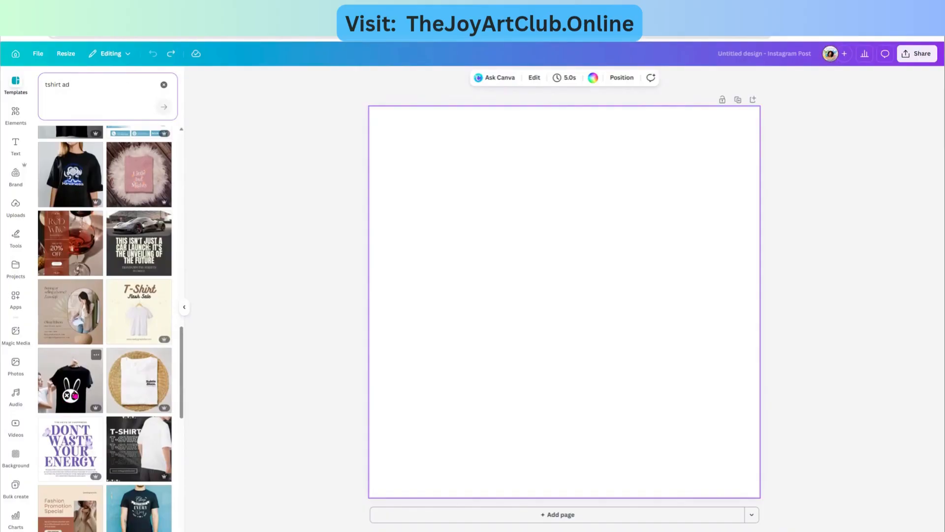
scroll(137, 385, "up", 6)
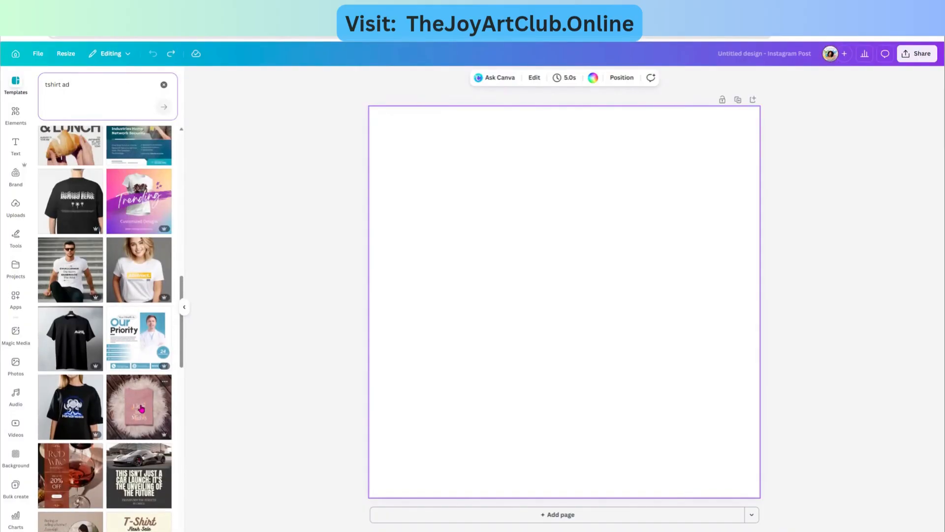
scroll(147, 222, "up", 5)
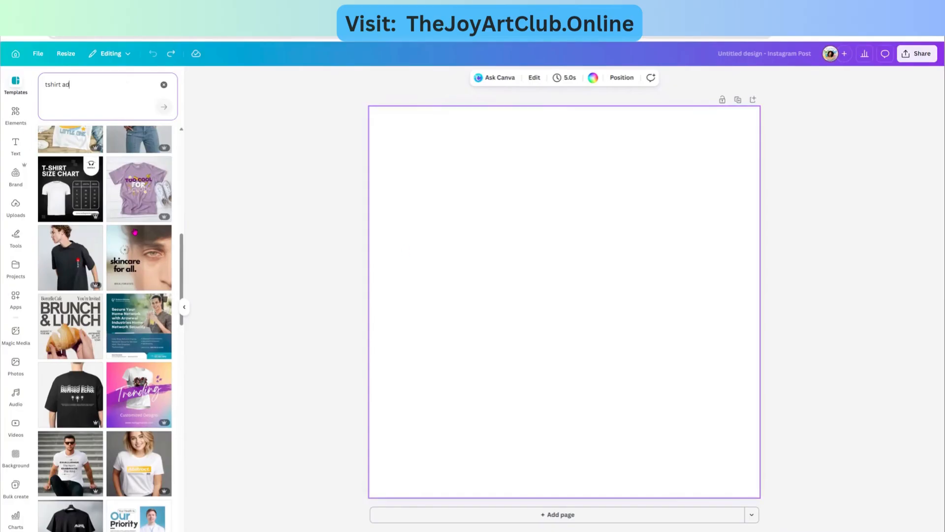
scroll(131, 233, "up", 4)
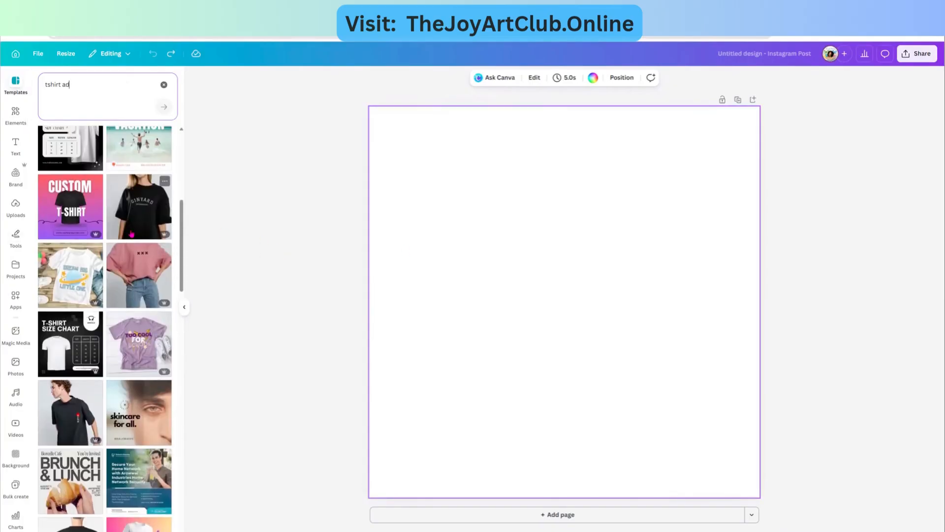
scroll(155, 384, "up", 1)
scroll(155, 384, "up", 5)
scroll(138, 345, "down", 10)
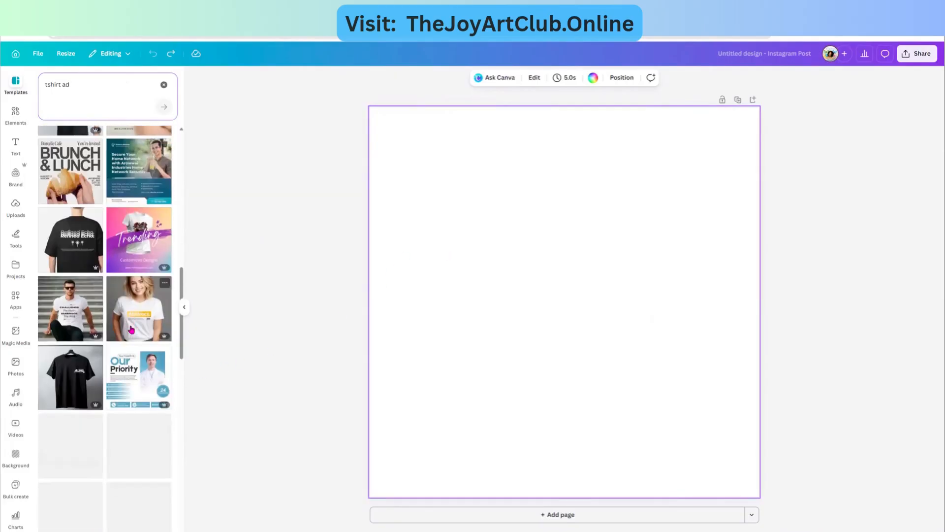
scroll(131, 329, "down", 3)
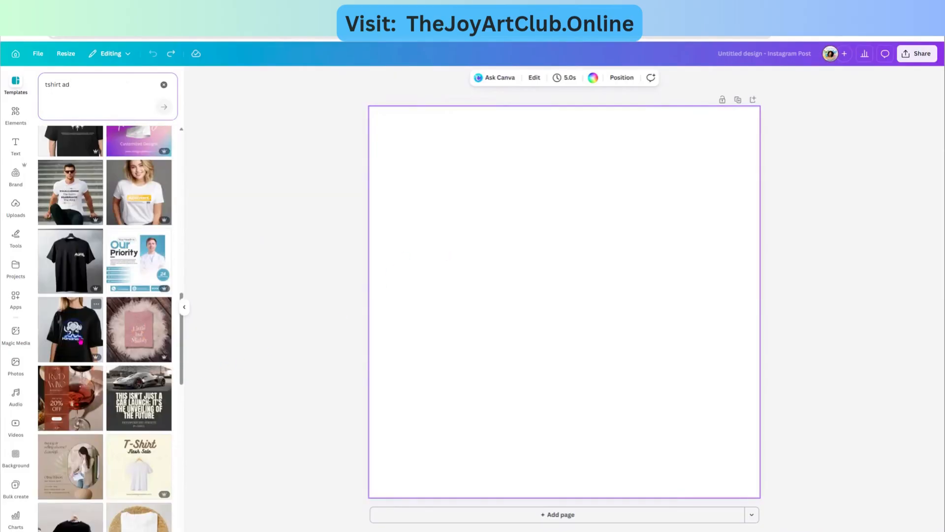
scroll(138, 359, "down", 5)
scroll(124, 404, "down", 10)
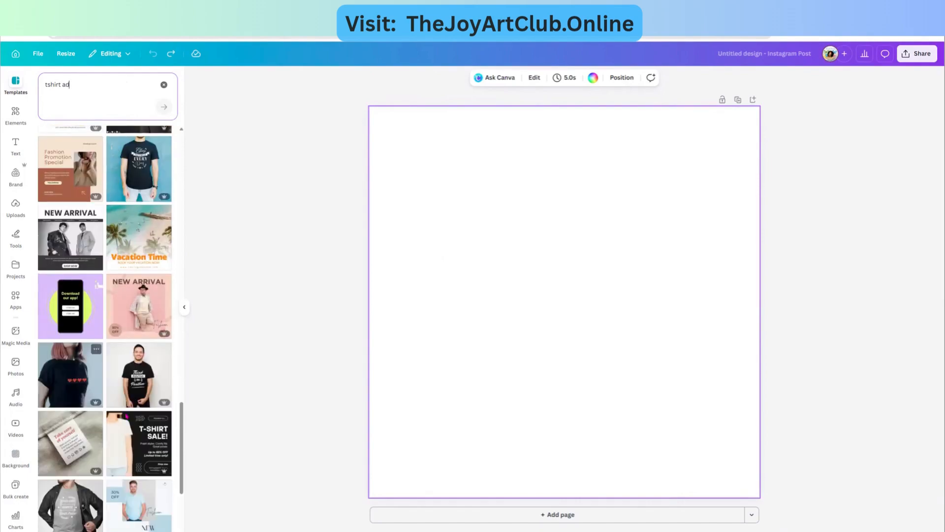
scroll(92, 400, "down", 6)
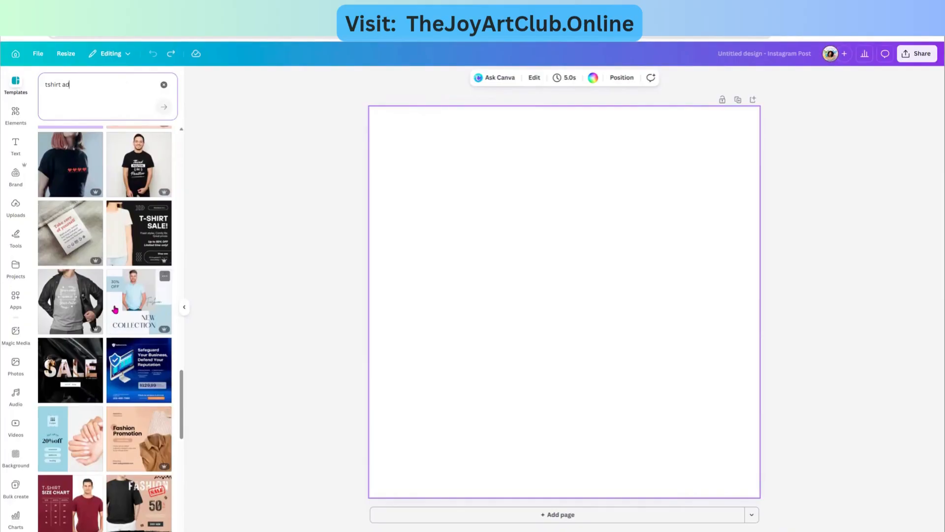
scroll(114, 309, "down", 12)
scroll(113, 372, "down", 8)
scroll(152, 495, "down", 4)
scroll(152, 495, "up", 11)
scroll(126, 445, "up", 5)
scroll(126, 443, "up", 5)
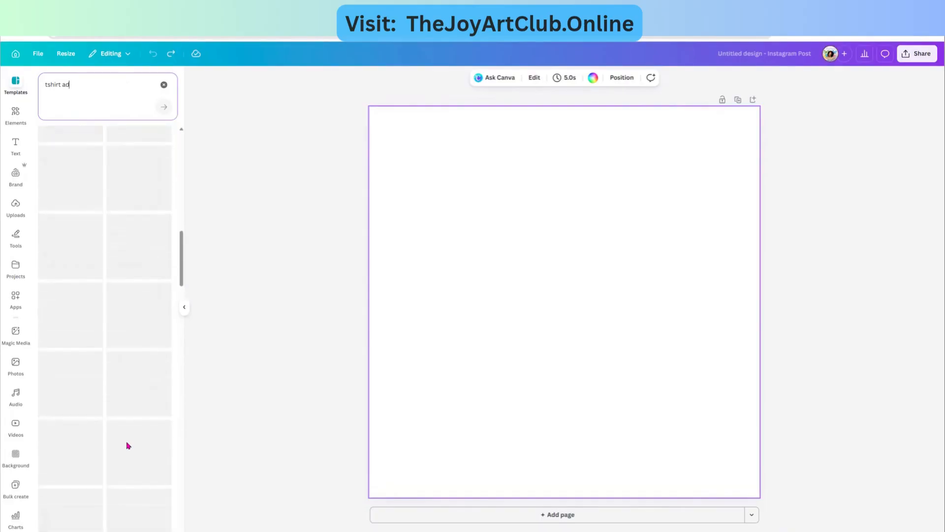
scroll(106, 238, "up", 5)
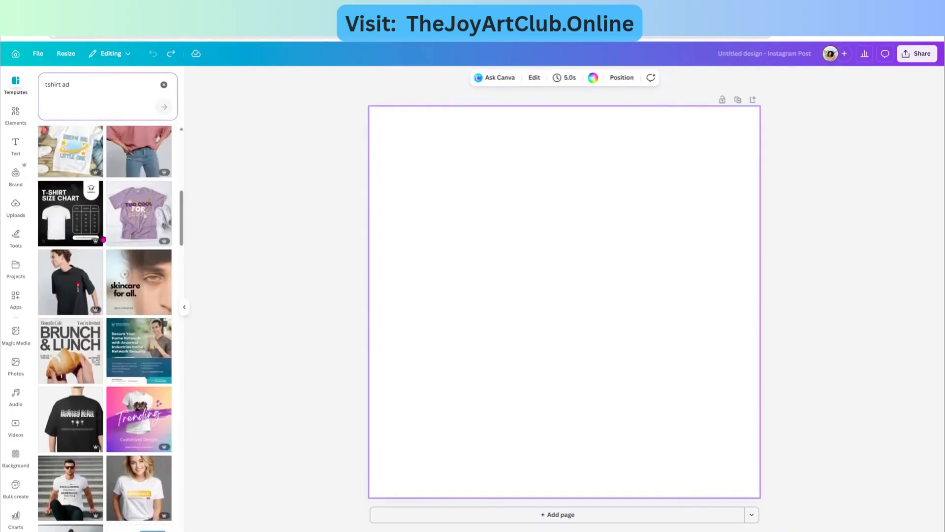
scroll(103, 239, "up", 5)
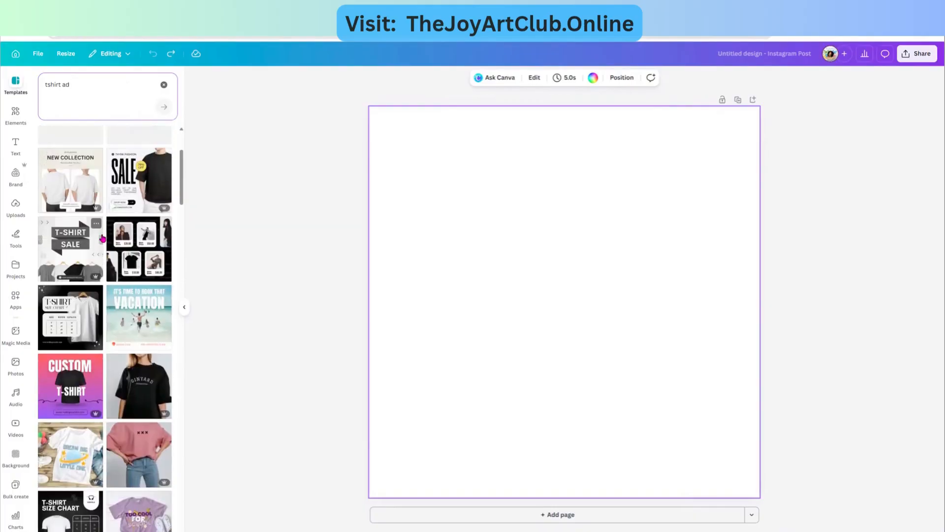
scroll(130, 269, "up", 1)
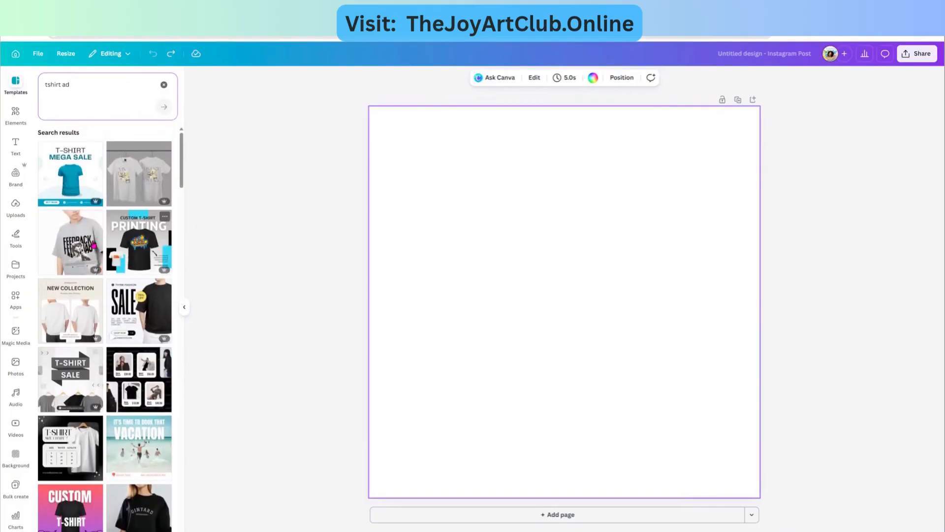
Step: Apply the beige "New Collection" template with two white T-shirt photos to the blank page
left_click(78, 327)
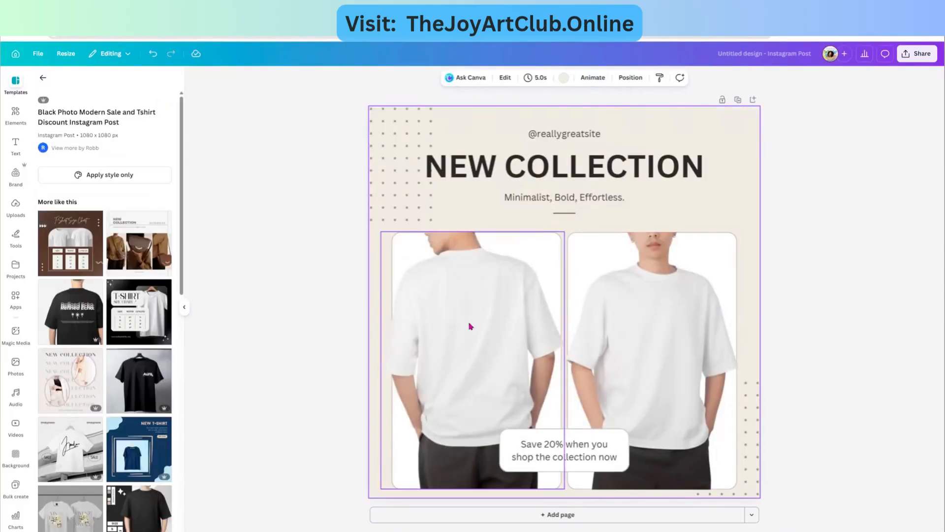
left_click(499, 338)
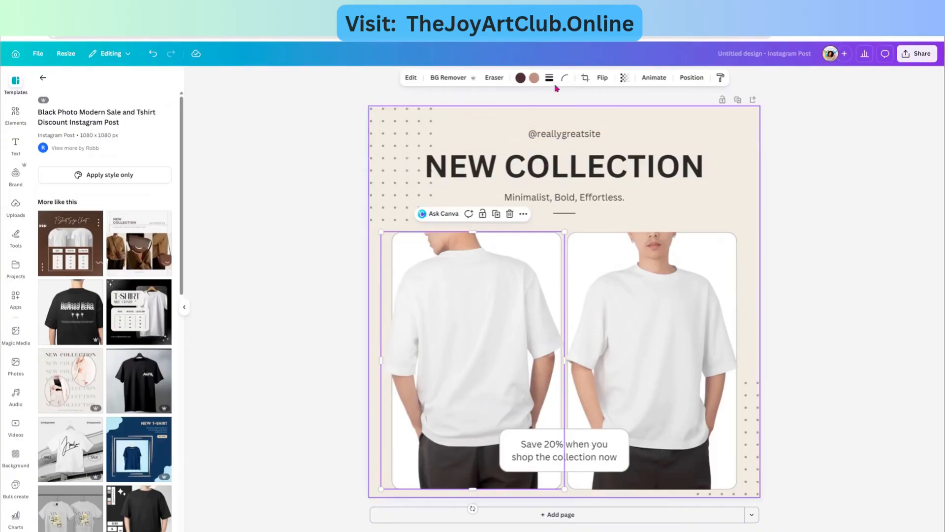
left_click(644, 127)
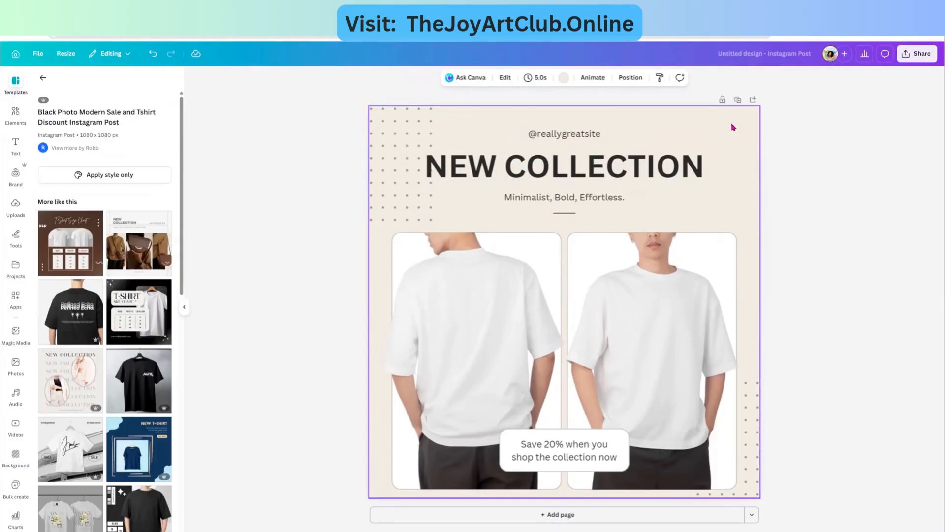
Step: Try light grey as the page background, and change it to the bright pink from the Joy Art Club palette
left_click(564, 79)
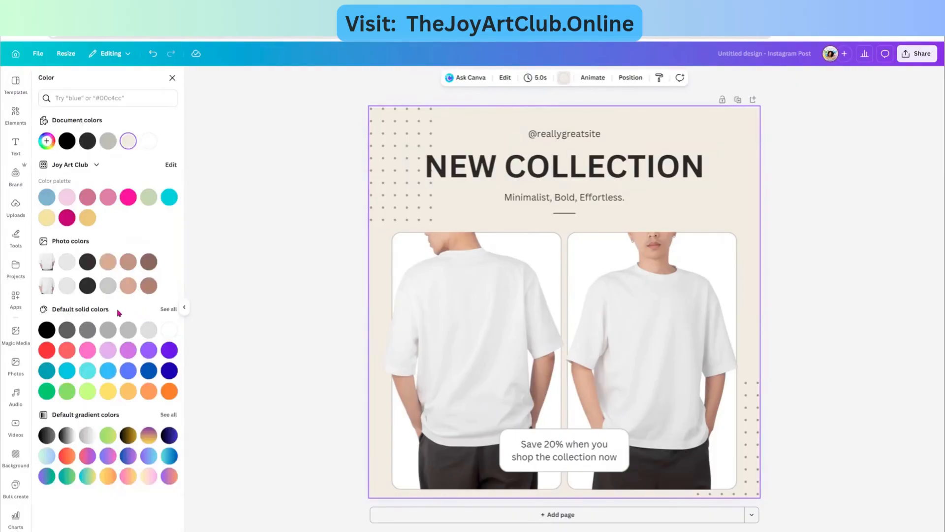
left_click(146, 333)
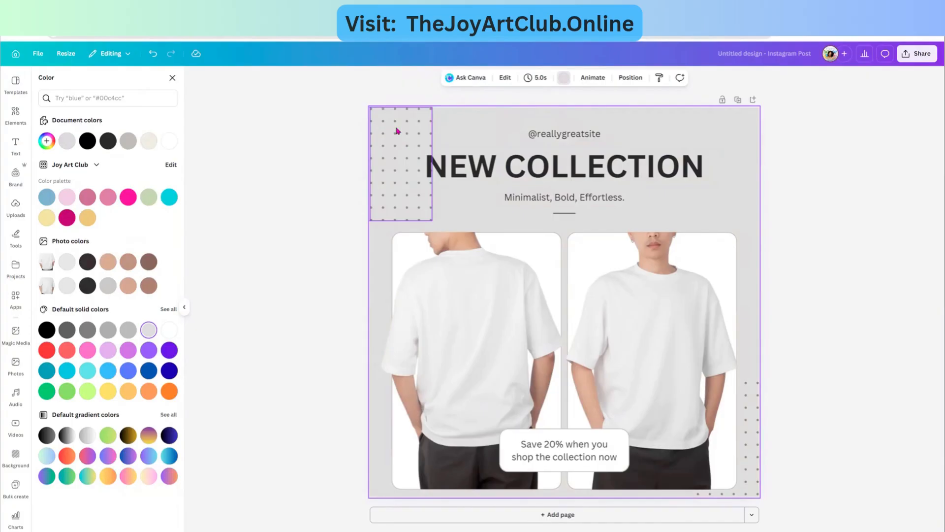
left_click(125, 199)
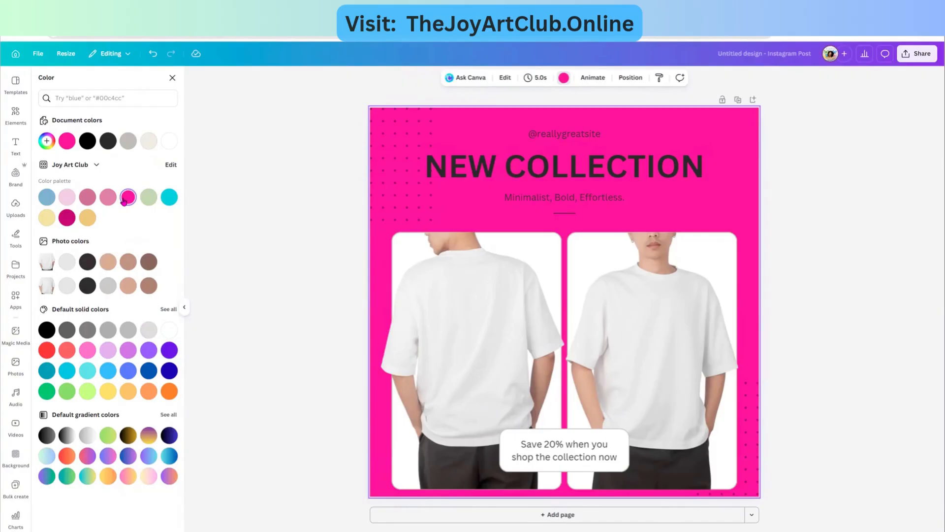
Step: Set the page background to the light grey from the second T-shirt photo's colours
left_click(107, 288)
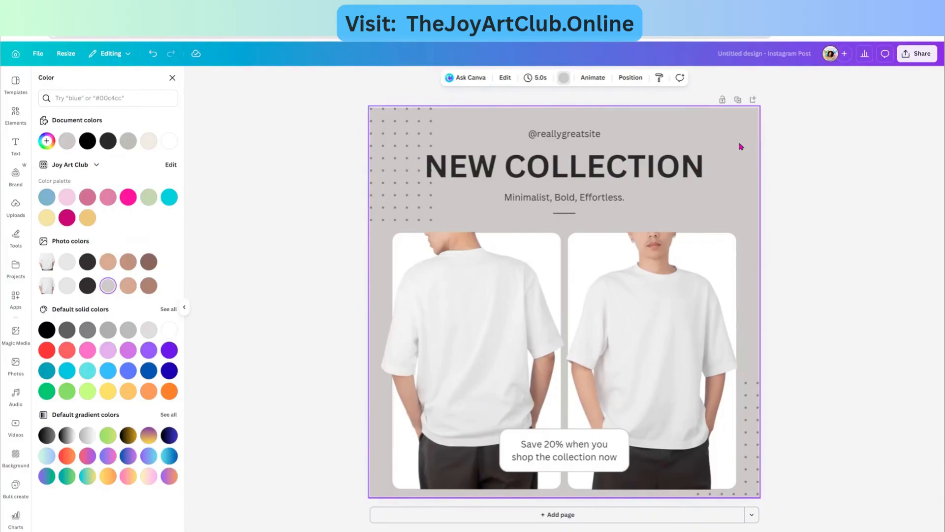
left_click(567, 139)
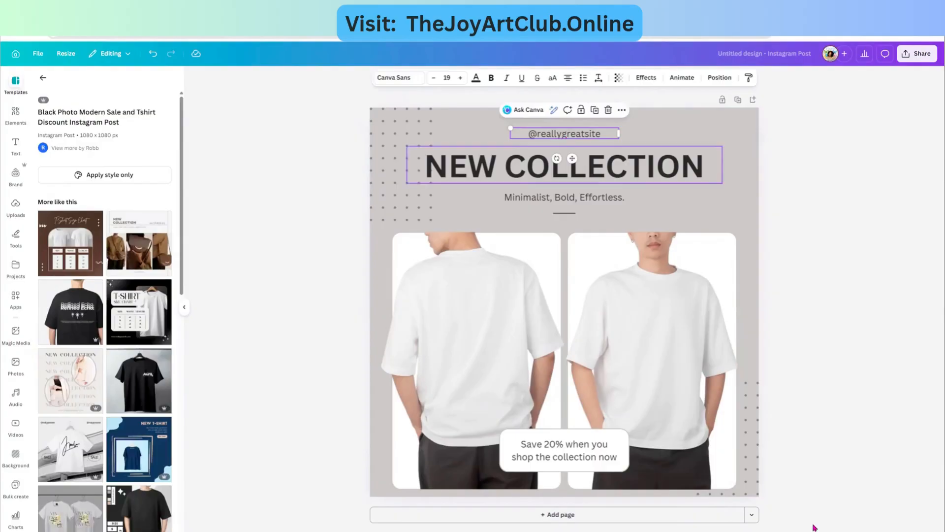
double_click(544, 139)
left_click(540, 136)
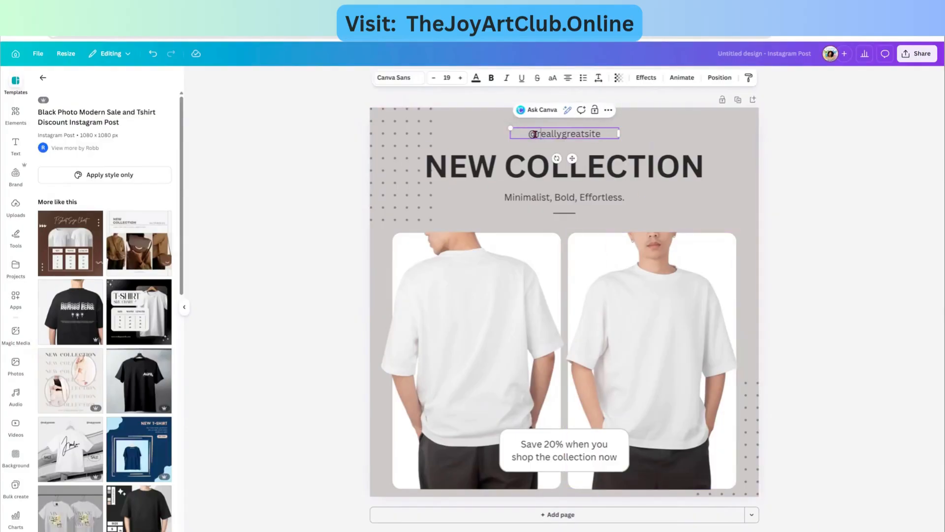
left_click_drag(536, 135, 593, 139)
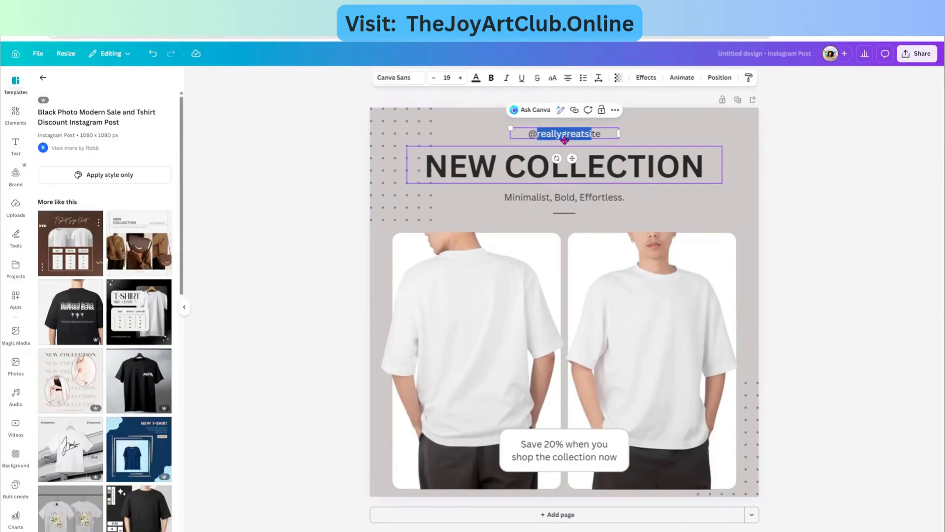
double_click(607, 134)
type("mytshirtshop")
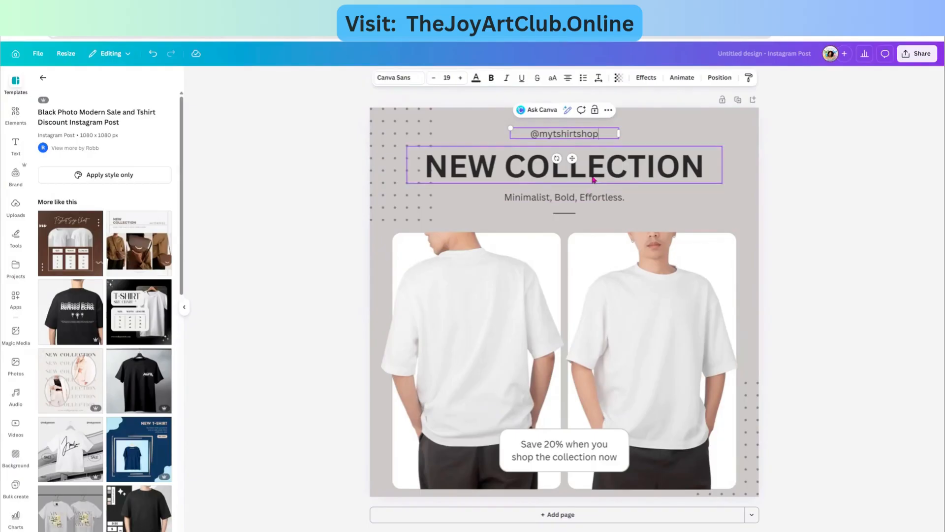
Step: Replace the headline text with "SUMMER COLLECTION"
left_click(635, 174)
left_click(604, 168)
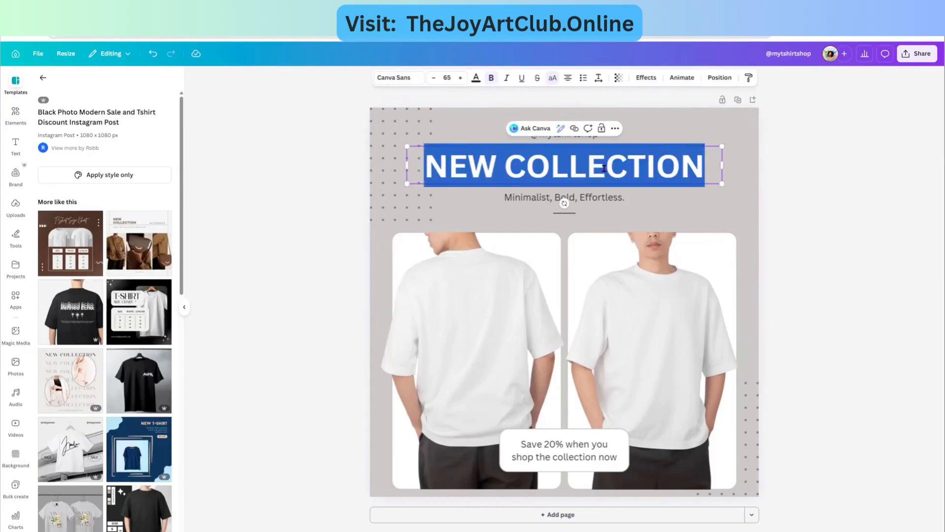
type("SUMMER")
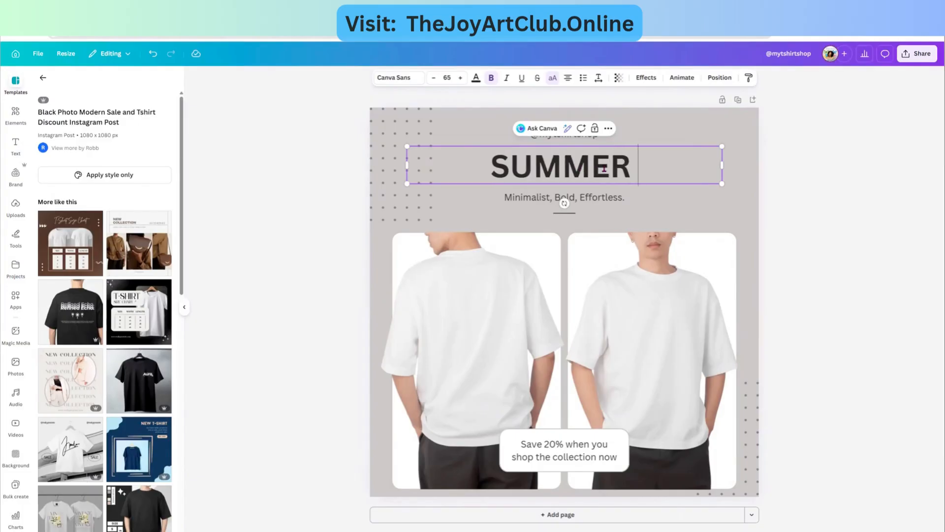
type(" COLLECTION")
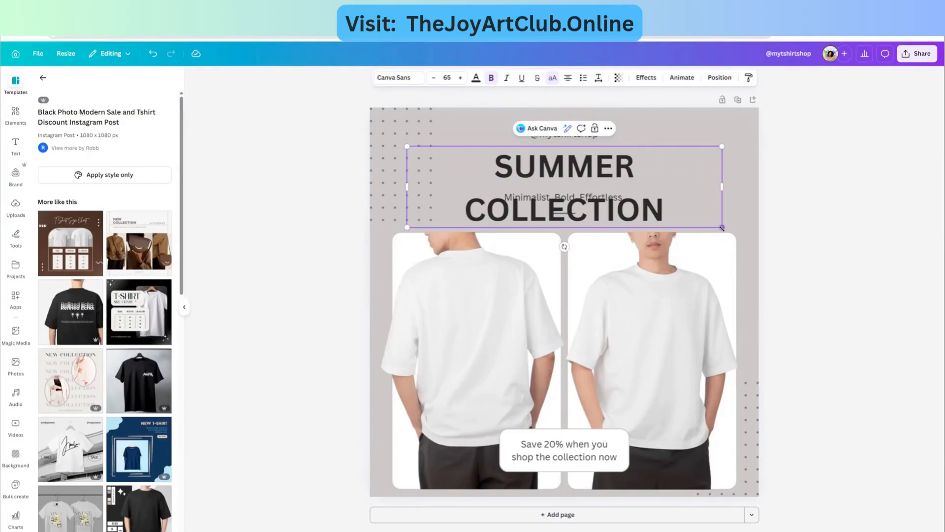
Step: Scale the headline to font size 54.7 so it fits on one line, then narrow and reposition its text box
left_click_drag(722, 227, 759, 194)
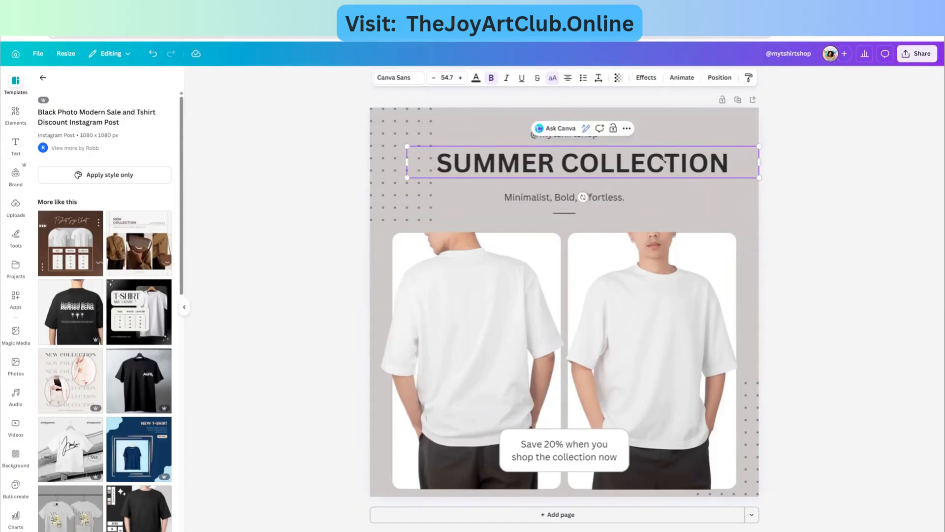
left_click_drag(759, 163, 718, 165)
left_click_drag(606, 165, 630, 172)
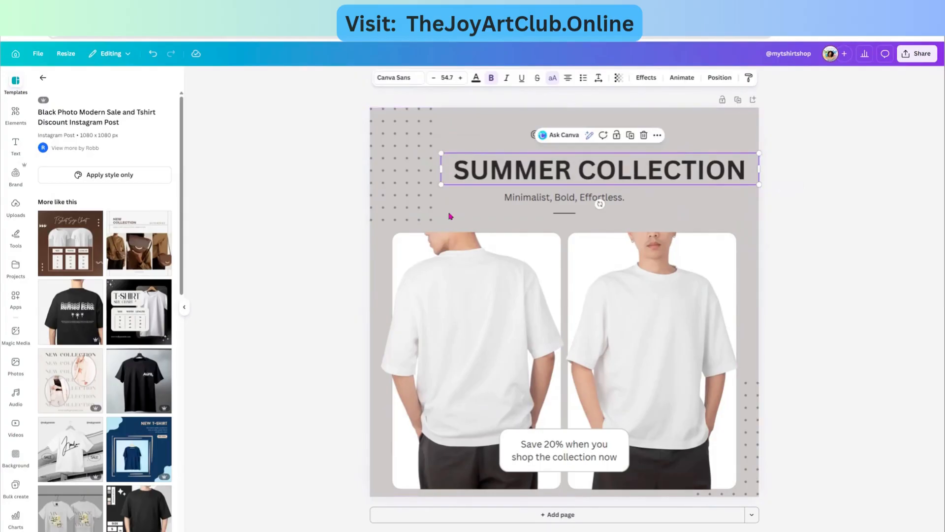
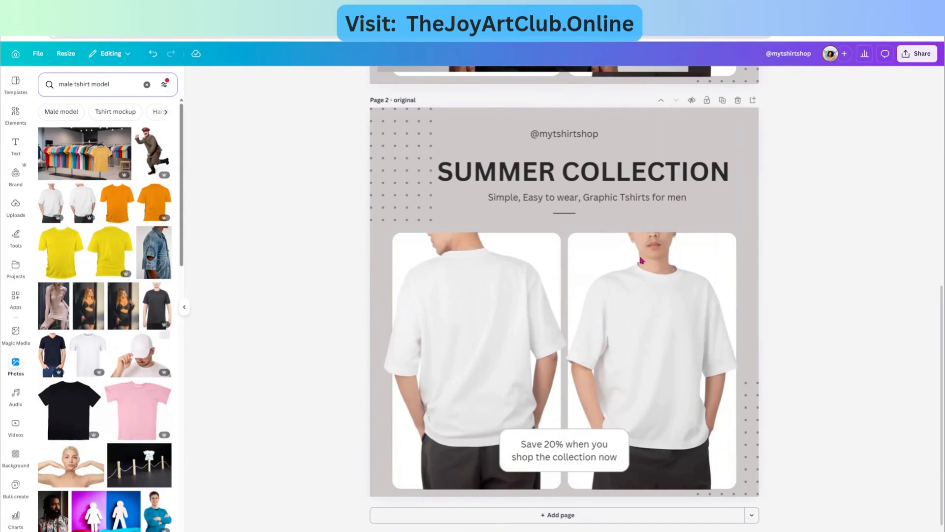
Step: Look through the "male tshirt model" photo results for men wearing plain T-shirts
scroll(231, 285, "up", 8)
scroll(129, 310, "down", 4)
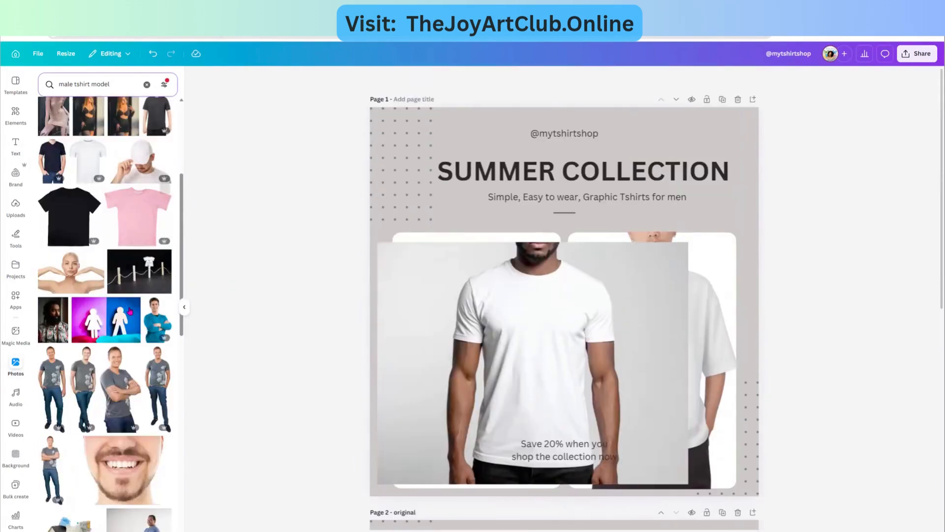
scroll(129, 310, "down", 7)
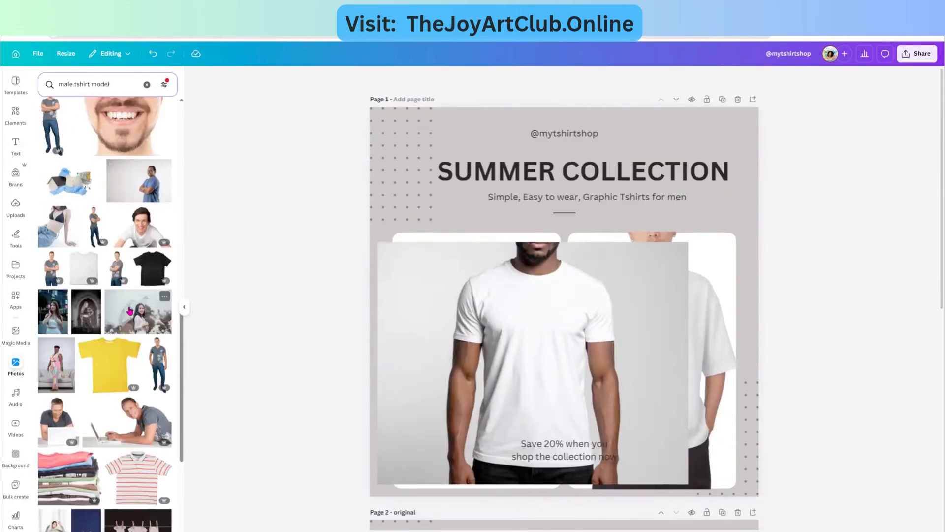
scroll(129, 310, "down", 7)
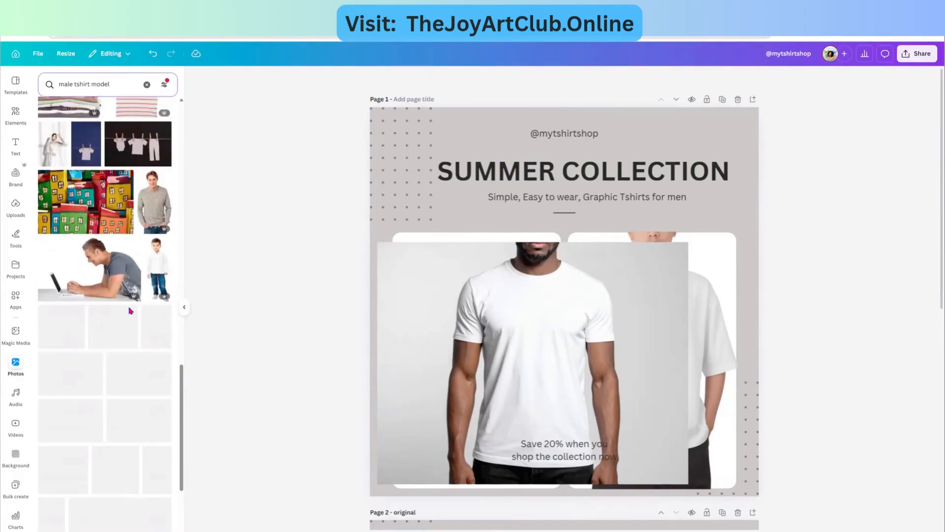
scroll(130, 311, "down", 8)
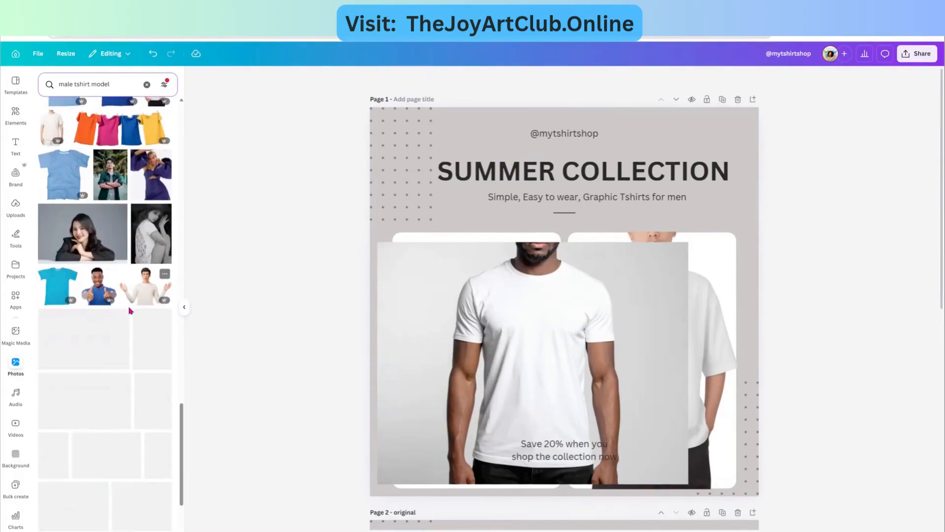
scroll(130, 310, "down", 7)
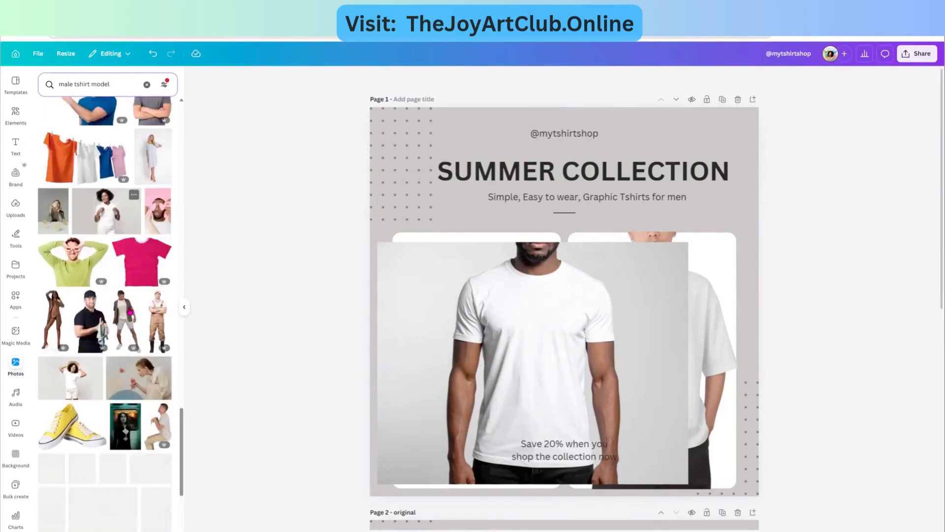
scroll(130, 310, "down", 3)
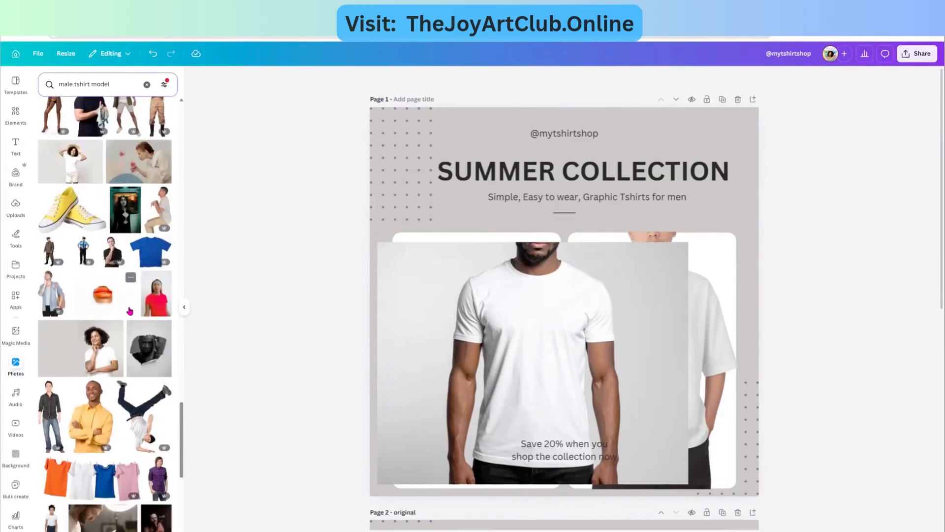
scroll(130, 310, "down", 2)
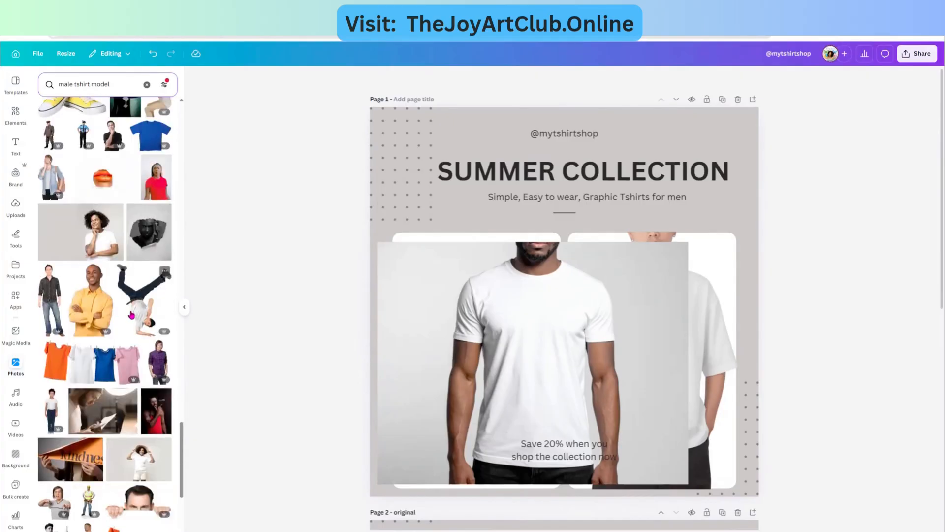
scroll(131, 315, "down", 2)
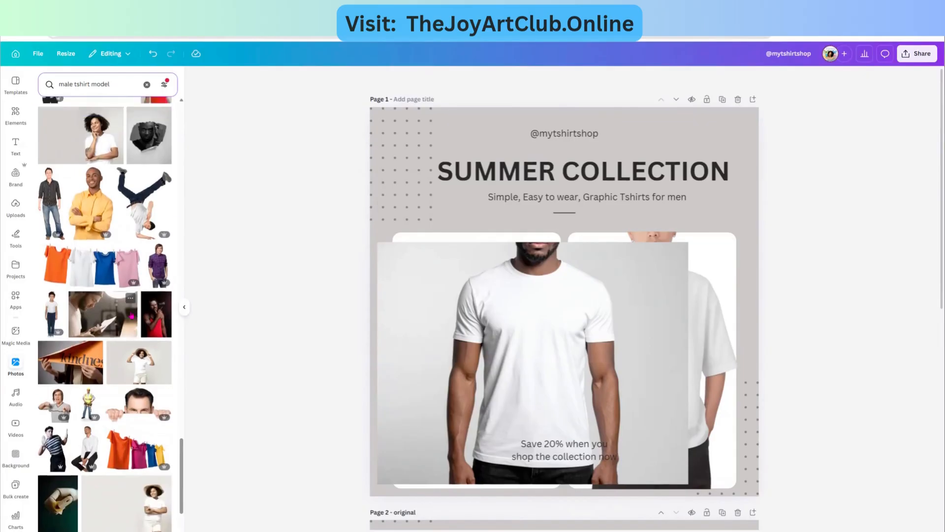
scroll(131, 315, "up", 4)
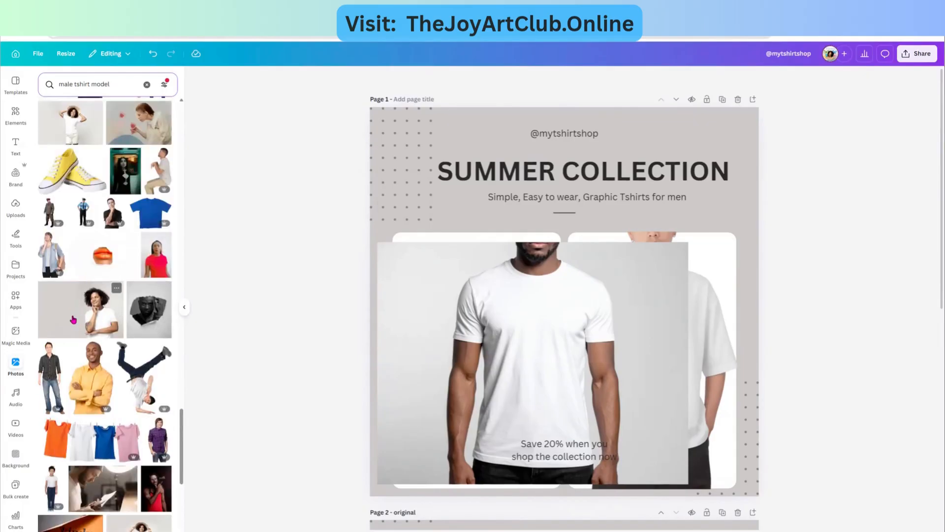
scroll(108, 349, "down", 5)
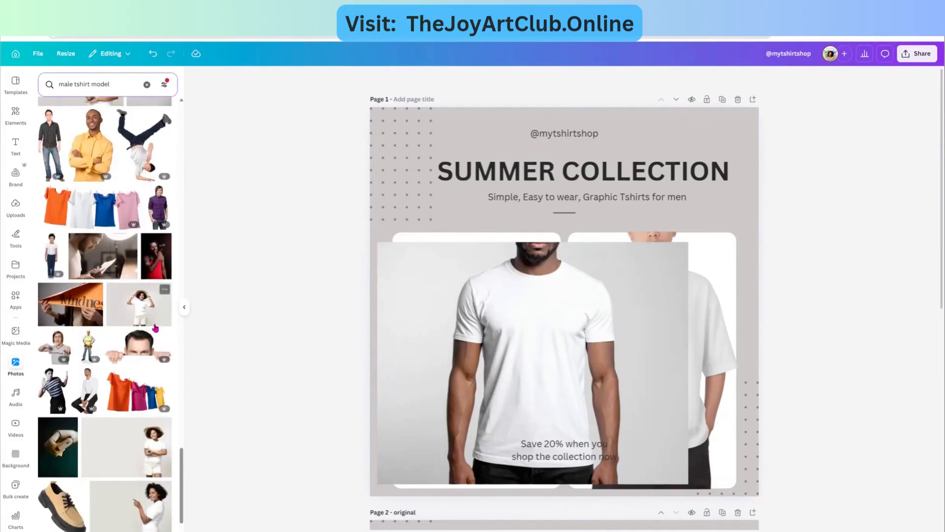
scroll(155, 328, "down", 5)
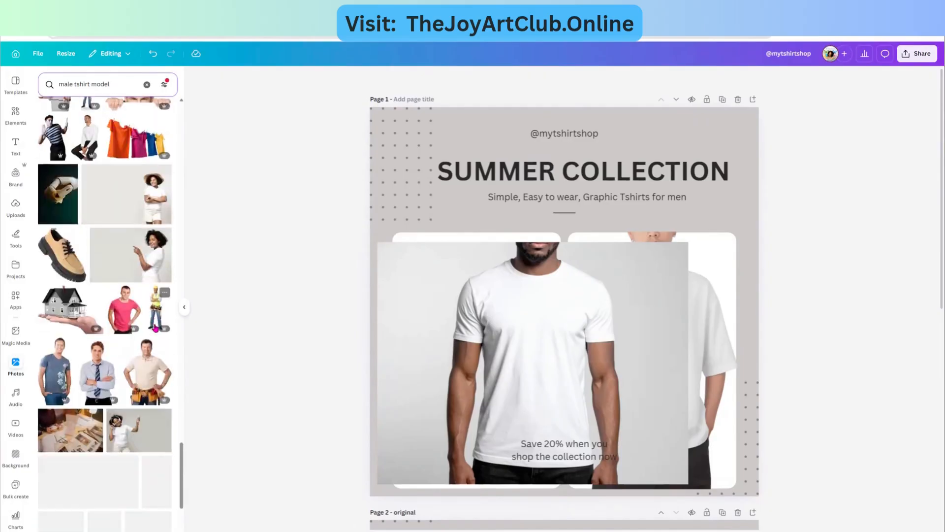
scroll(106, 369, "down", 6)
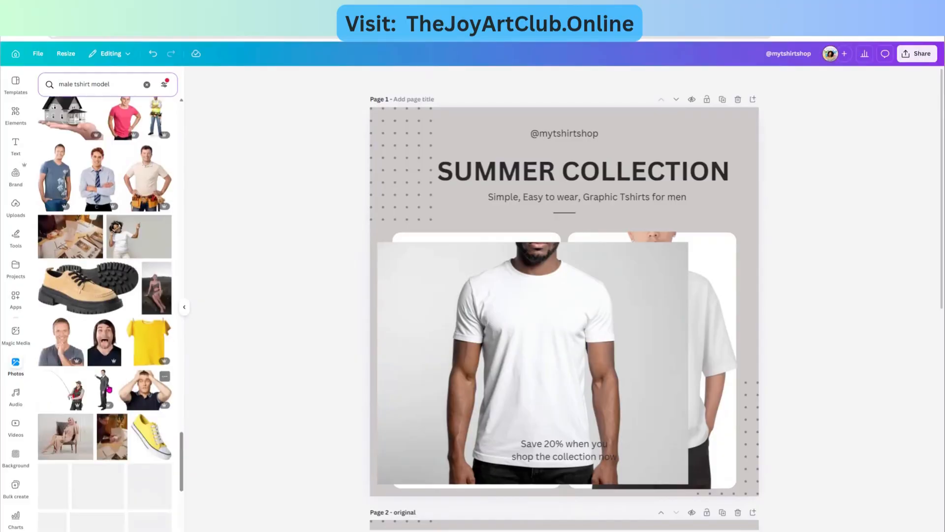
scroll(108, 386, "down", 3)
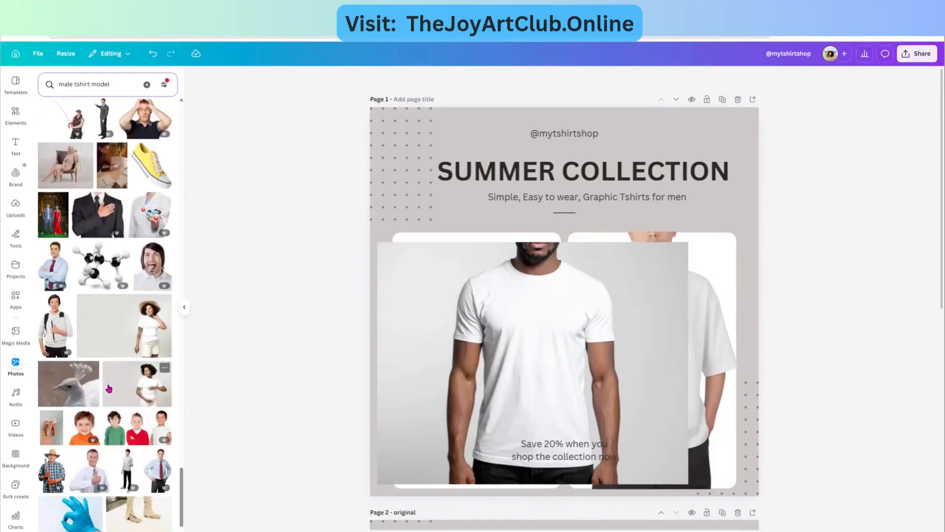
scroll(104, 366, "down", 5)
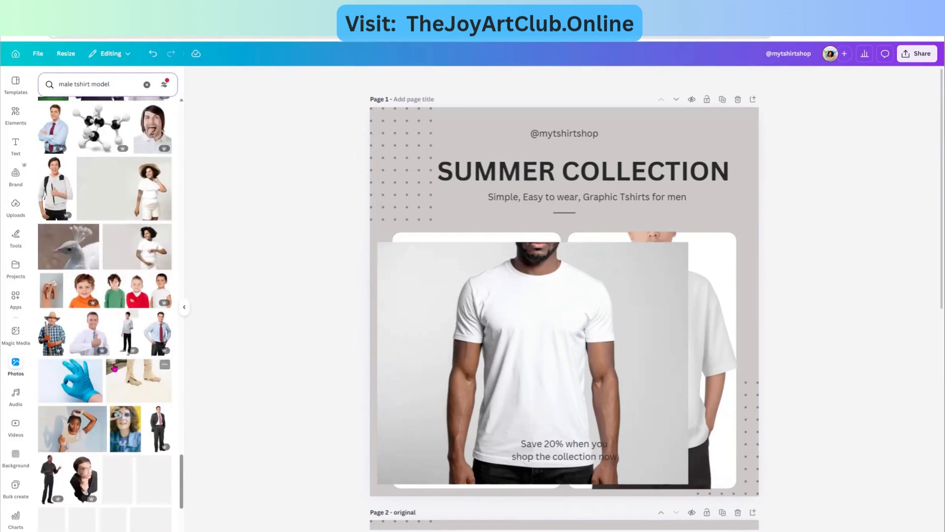
scroll(110, 375, "down", 4)
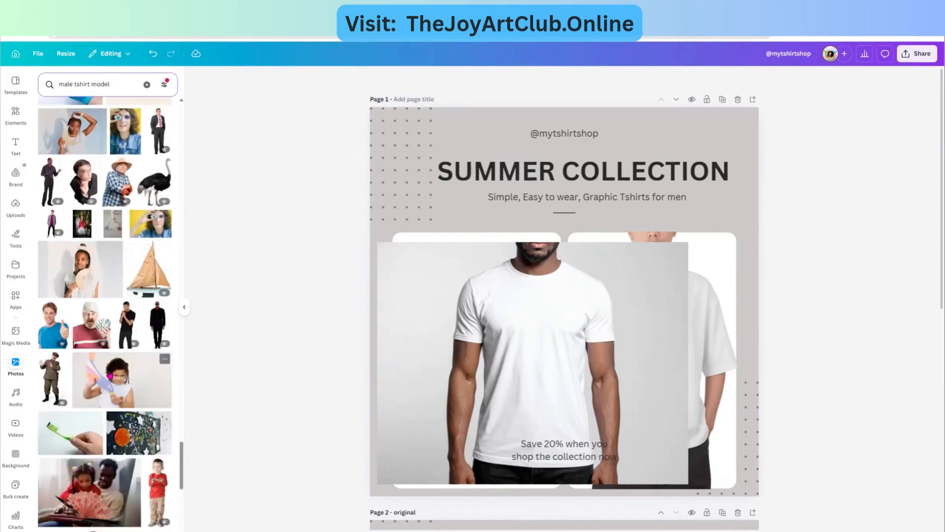
scroll(110, 376, "down", 4)
scroll(109, 375, "down", 4)
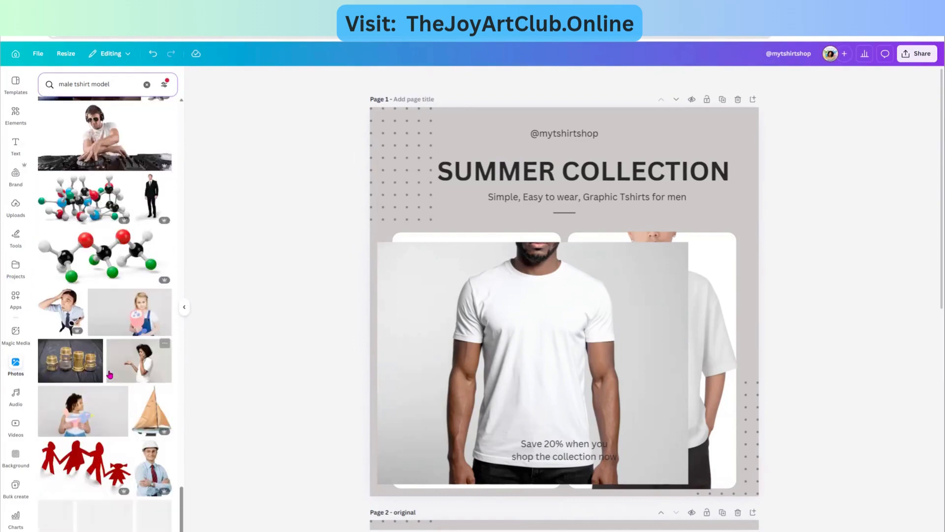
scroll(109, 374, "down", 5)
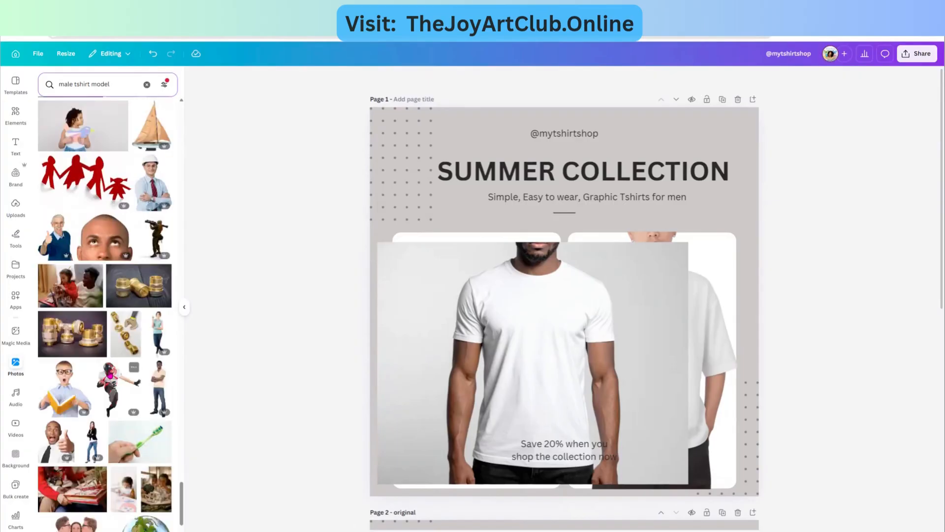
scroll(110, 375, "down", 4)
scroll(110, 375, "down", 4)
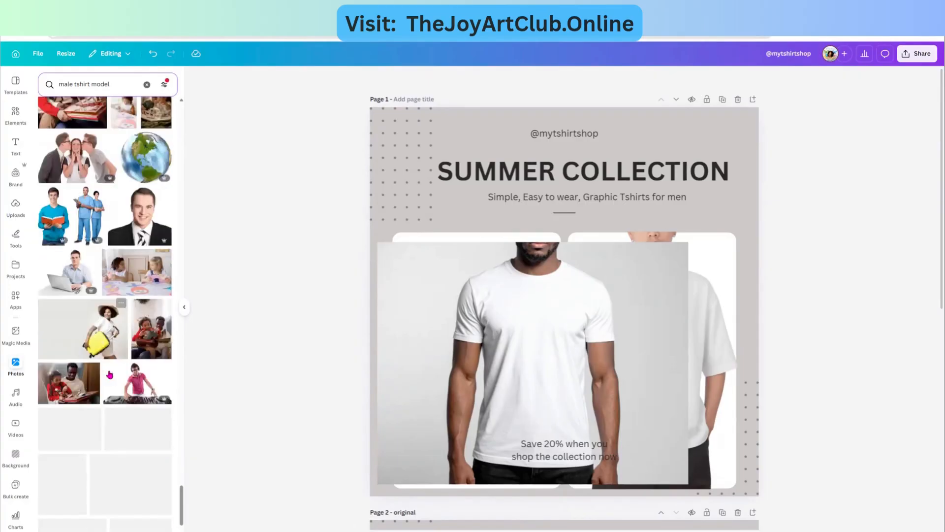
scroll(109, 375, "down", 5)
scroll(109, 375, "down", 5)
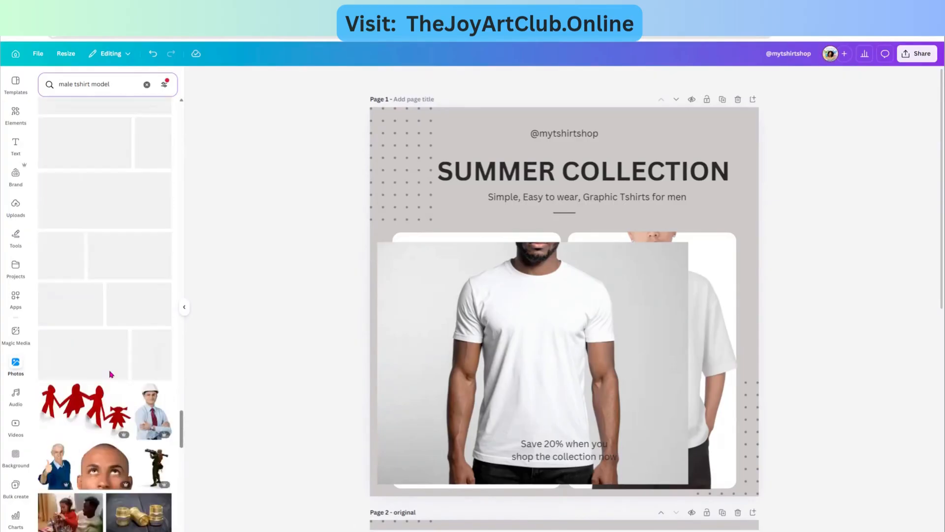
Step: Remove the background from the white T-shirt model photo on page 1
left_click(538, 360)
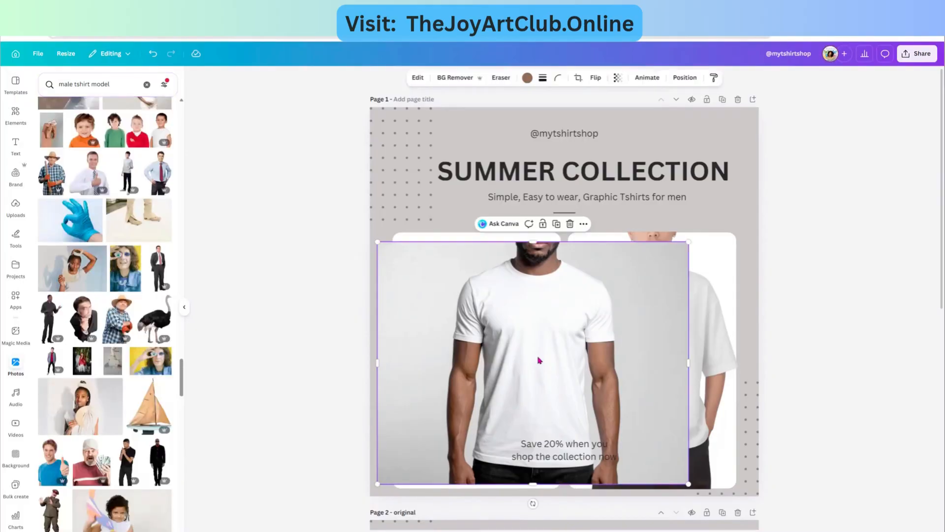
left_click(459, 78)
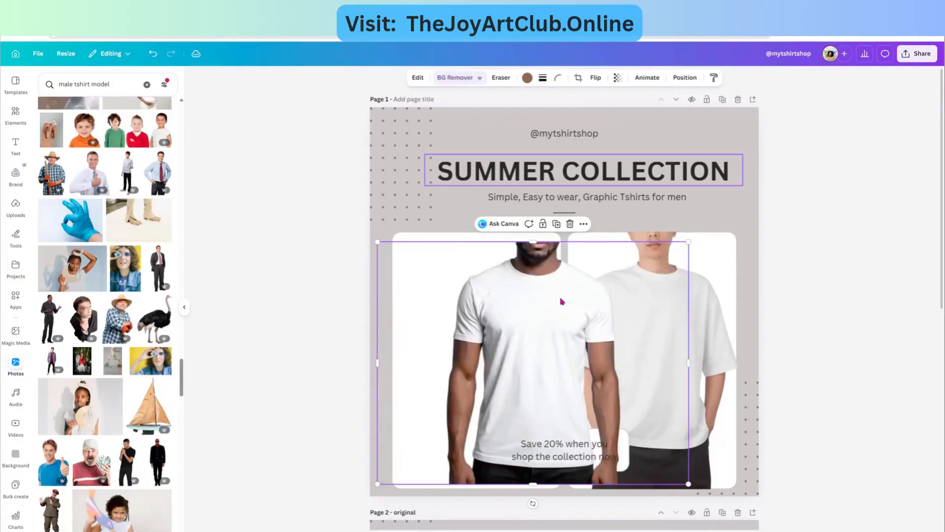
Step: Crop the empty left and right sides of the model cutout and move it over the left photo frame on page 1
left_click_drag(380, 363, 421, 364)
scroll(493, 428, "down", 5)
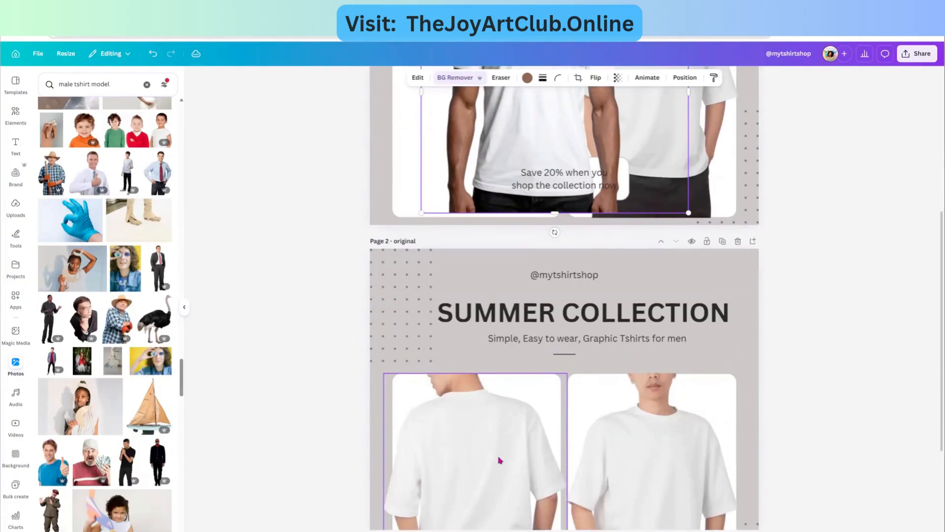
scroll(513, 420, "up", 5)
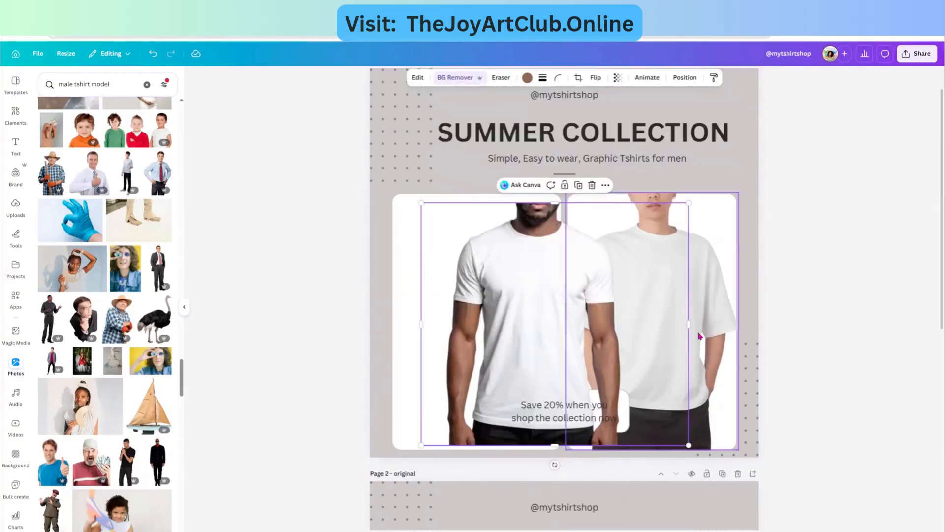
left_click_drag(691, 327, 639, 324)
left_click_drag(549, 319, 510, 308)
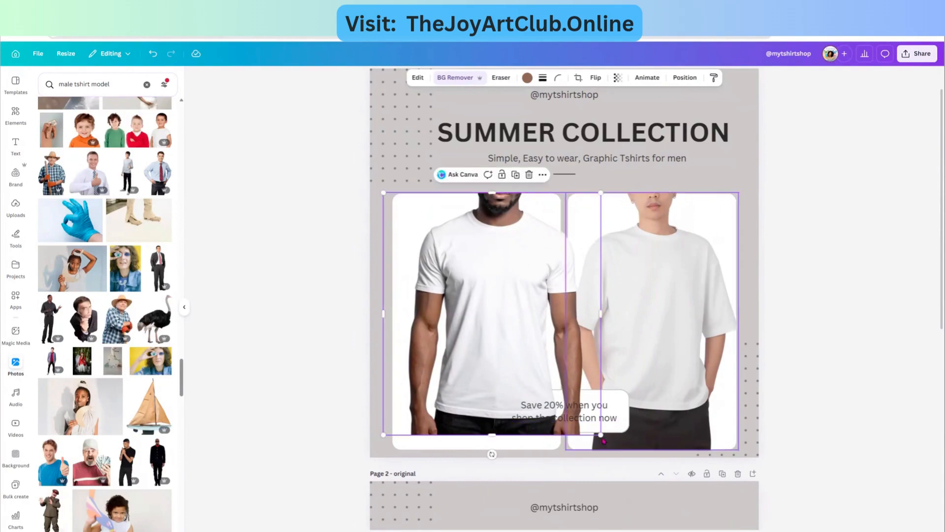
Step: Resize the white T-shirt model cutout to about 521 × 715 px and position it over the left photo frame
left_click_drag(600, 434, 571, 402)
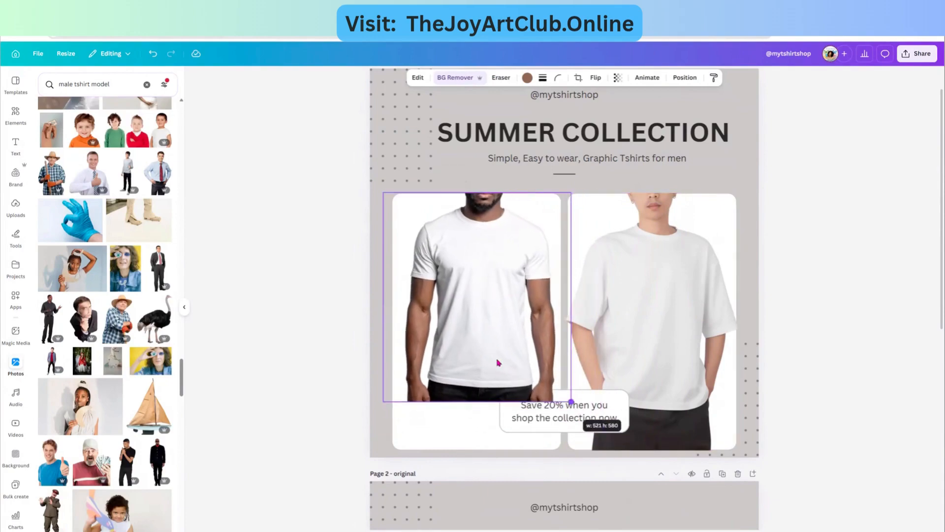
left_click_drag(474, 401, 483, 446)
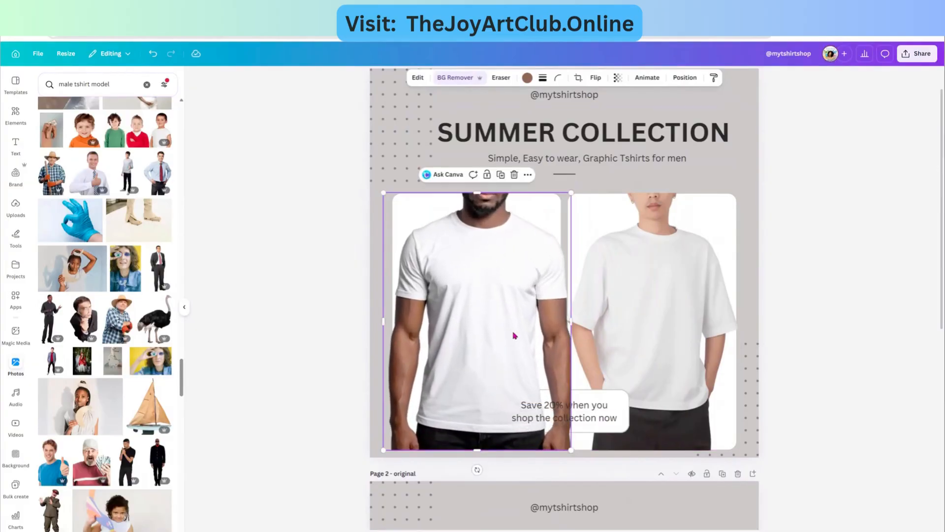
left_click_drag(513, 334, 509, 332)
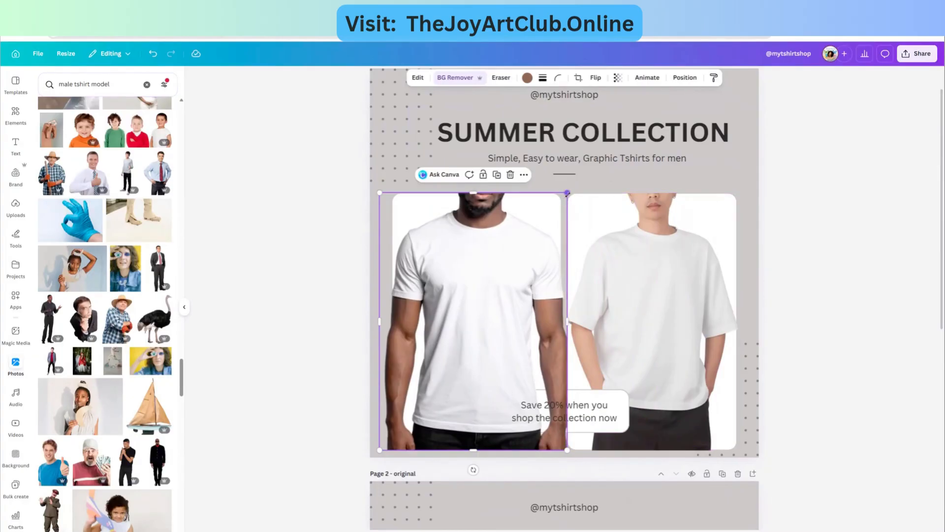
Step: Shift the model cutout off the left frame and move the second model photo with its white frame to the page's right edge
left_click_drag(506, 274, 486, 292)
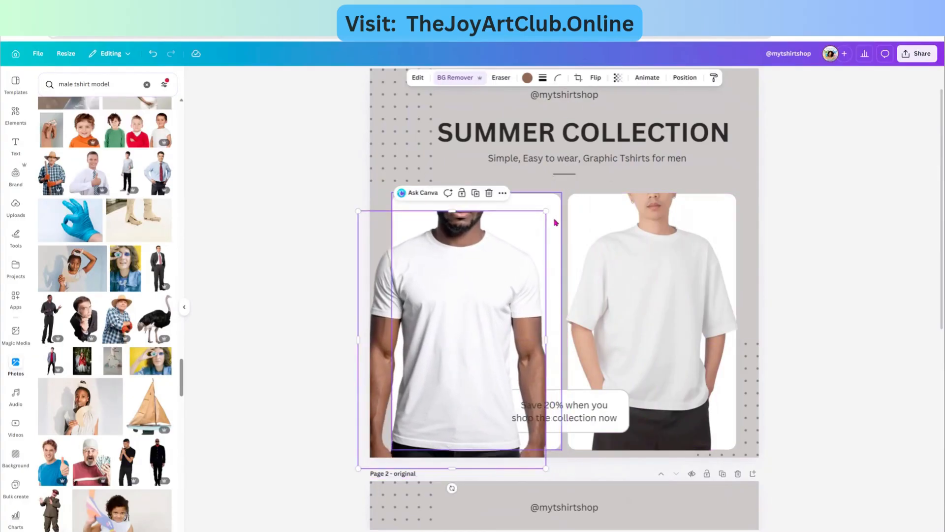
left_click(556, 223)
left_click(669, 270)
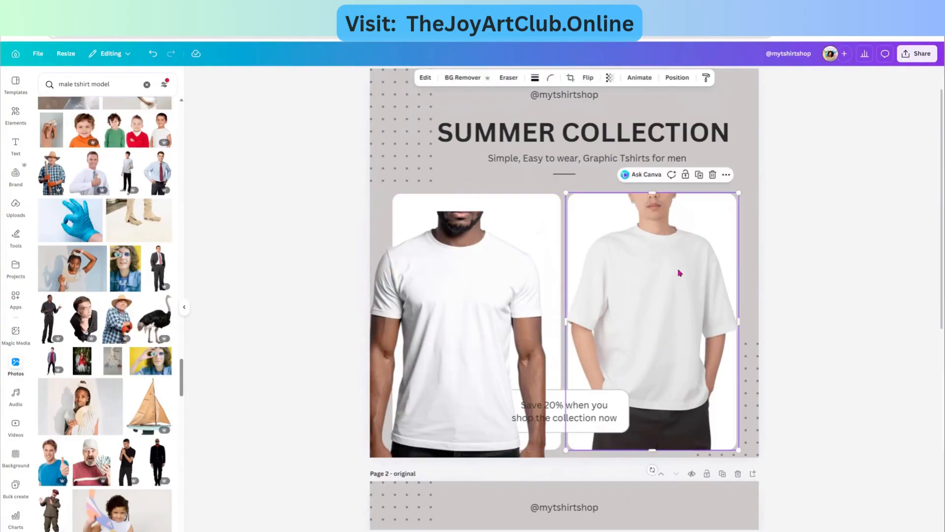
left_click(748, 180)
left_click_drag(712, 246, 724, 244)
Step: Widen the left white frame towards the second photo and align its top and bottom with the right frame
mouse_move(571, 260)
left_mouse_down()
mouse_move(592, 260)
mouse_move(558, 243)
mouse_move(557, 251)
left_mouse_up()
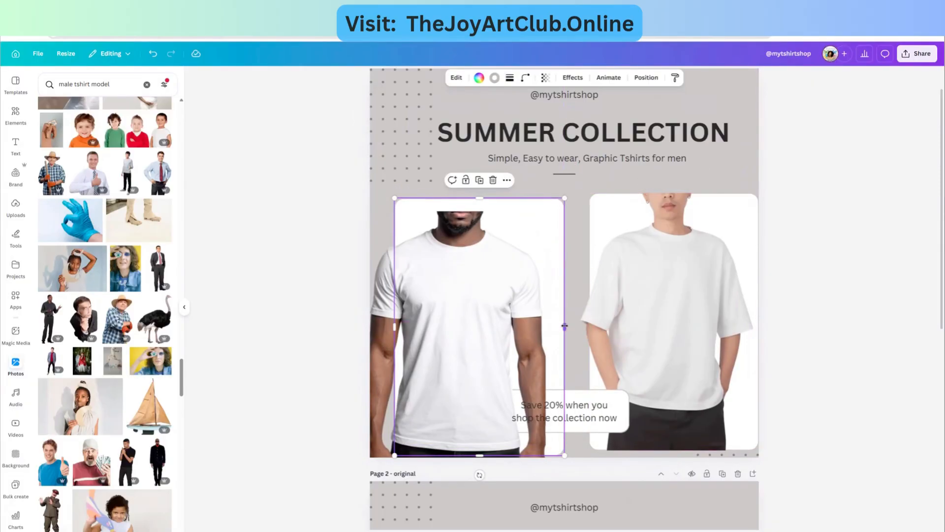
left_click_drag(565, 325, 580, 325)
left_click_drag(559, 264, 561, 251)
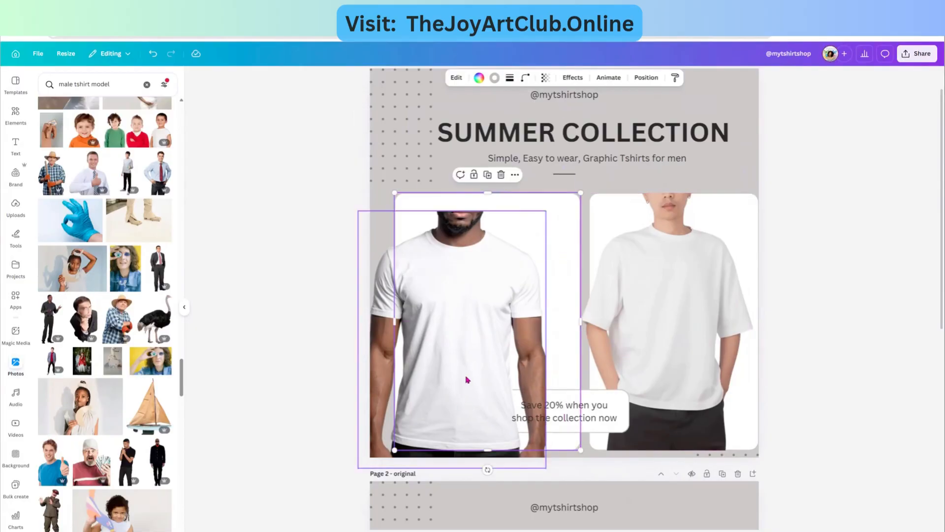
Step: Place the model cutout back over the widened left frame, level with the frame's top and bottom edges
left_click_drag(467, 380, 492, 349)
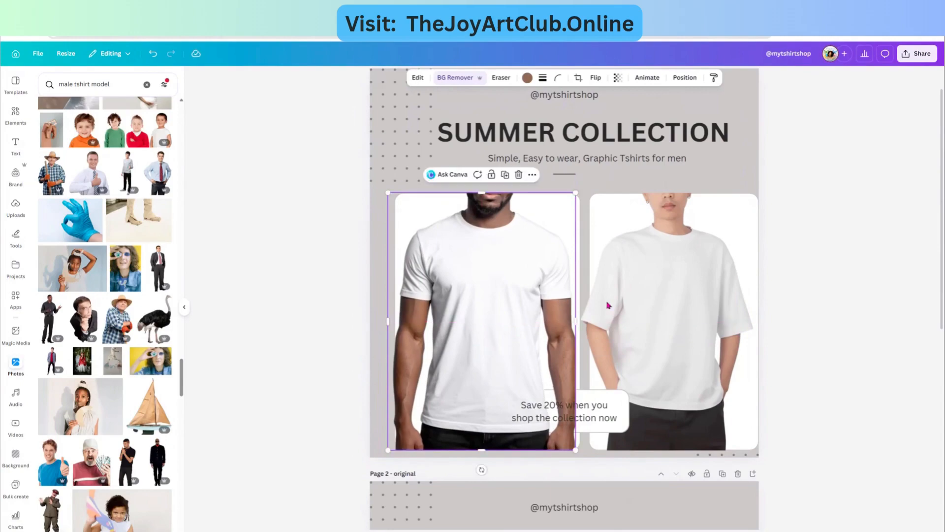
left_click(787, 203)
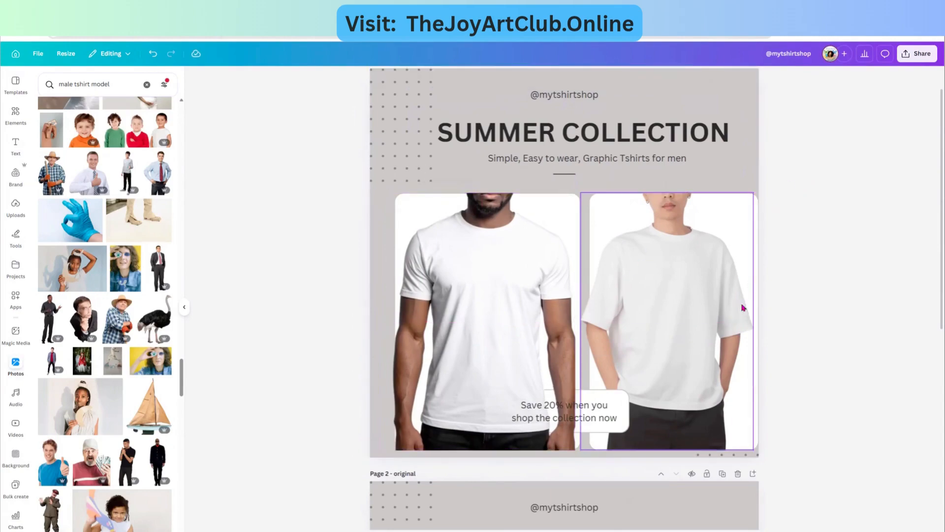
left_click(486, 449)
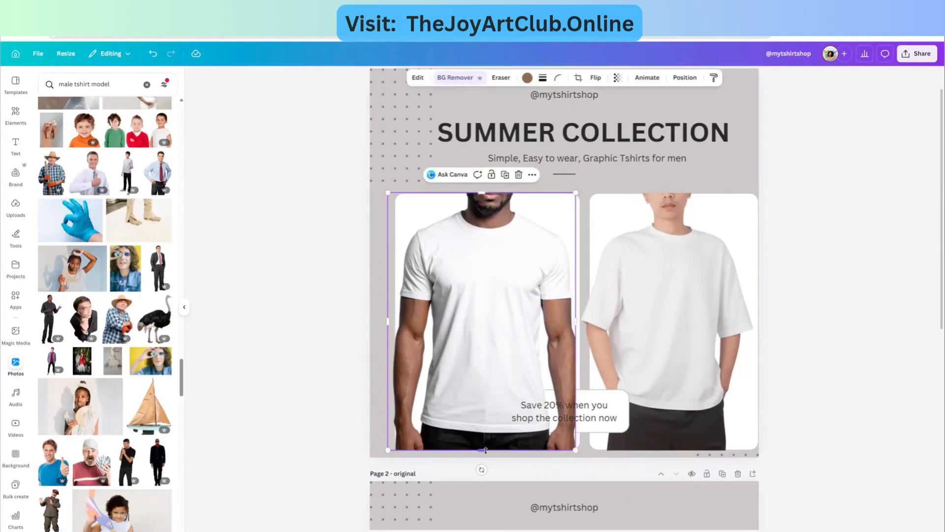
left_click_drag(485, 450, 489, 446)
left_click(926, 412)
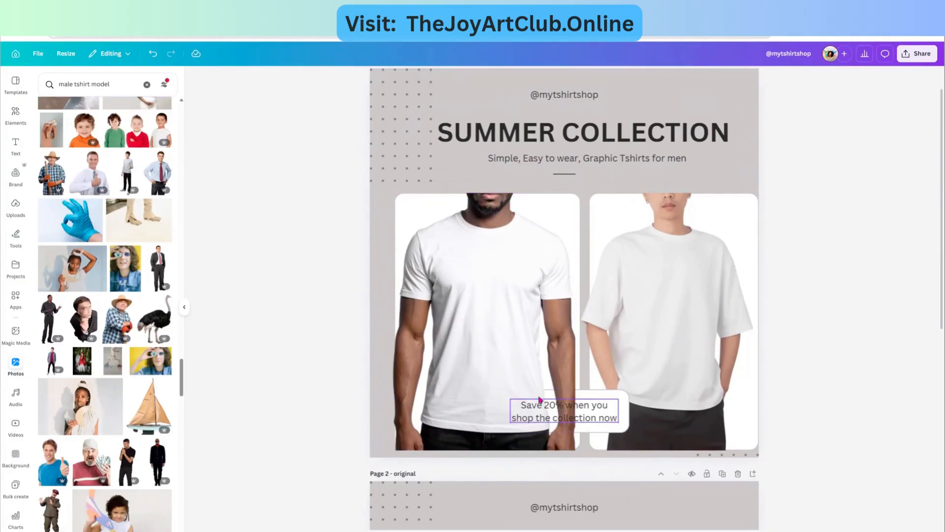
Step: Move the model cutout aside to check the discount box behind it, and reposition it flush with the left frame
left_click(519, 339)
left_click_drag(475, 333, 428, 328)
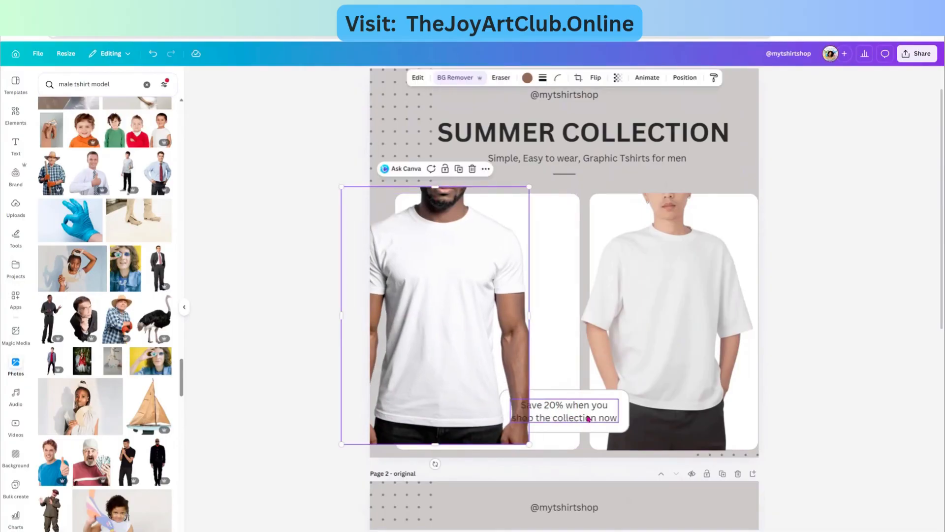
left_click_drag(431, 338, 460, 339)
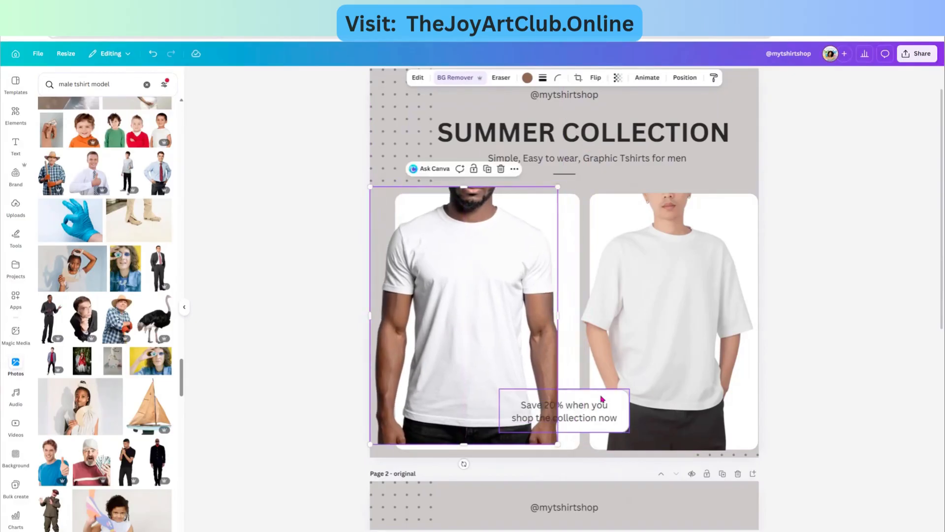
left_click(602, 398)
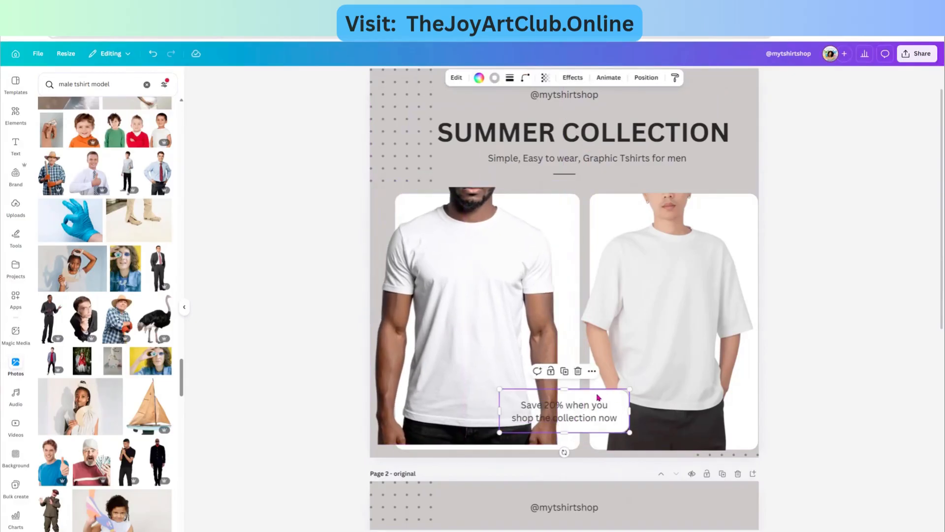
left_click(458, 334)
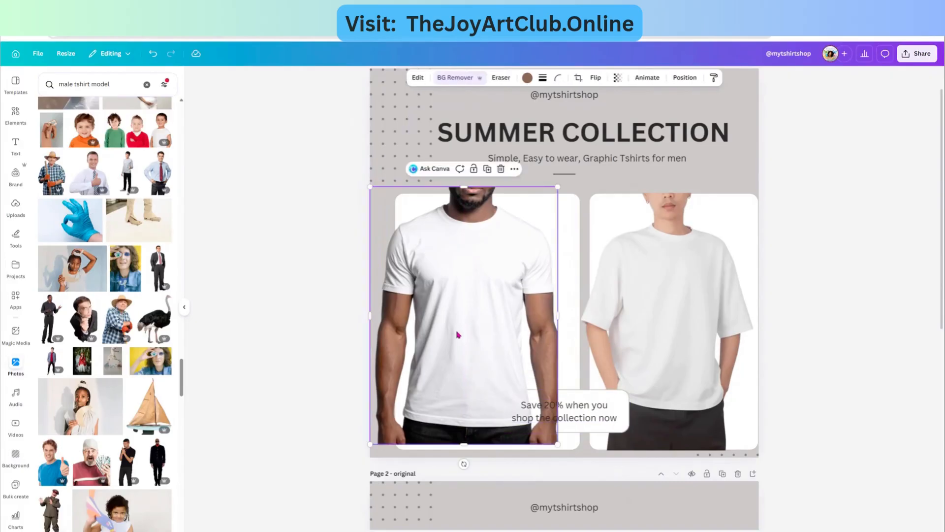
left_click_drag(475, 333, 481, 340)
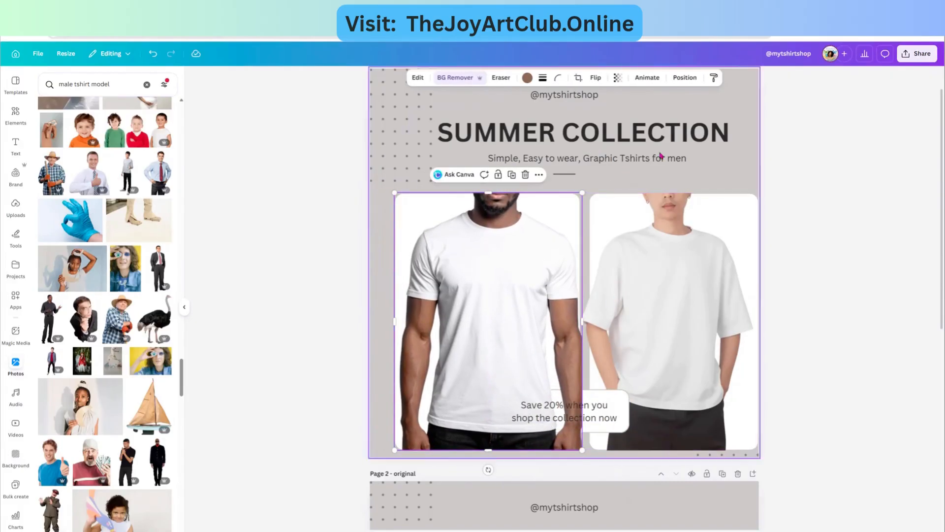
Step: Reorder the page's layers so the white discount box sits above the left model cutout, directly below the headline
left_click(689, 78)
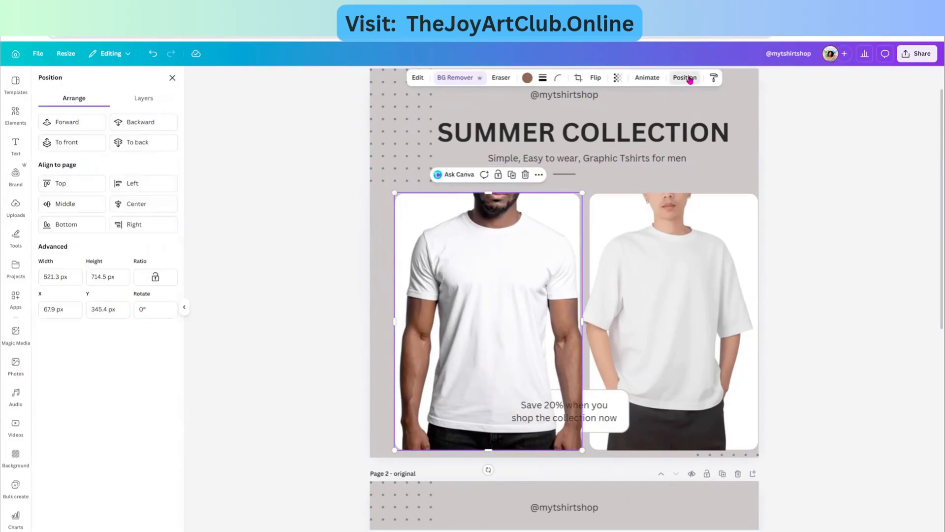
left_click(148, 99)
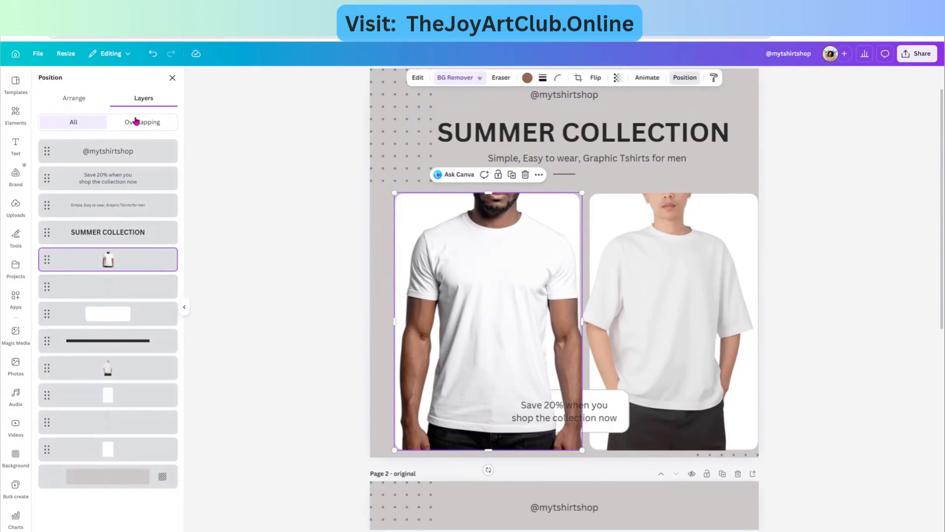
left_click(118, 317)
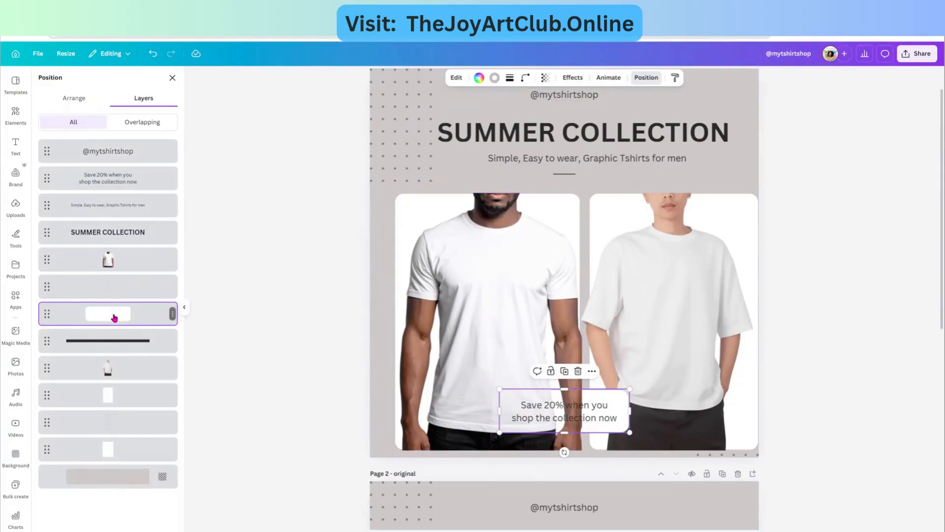
left_click_drag(112, 314, 107, 255)
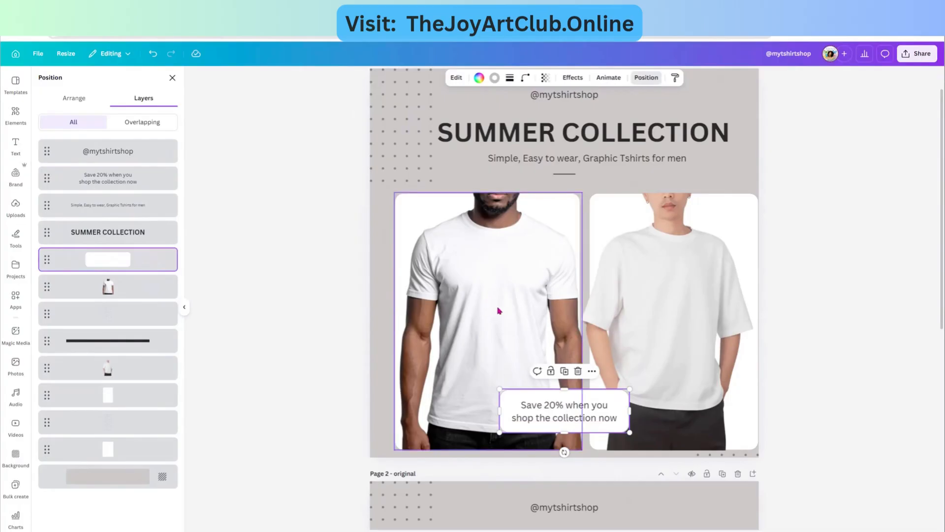
Step: Browse the available fonts for the "SUMMER COLLECTION" headline
left_click(571, 131)
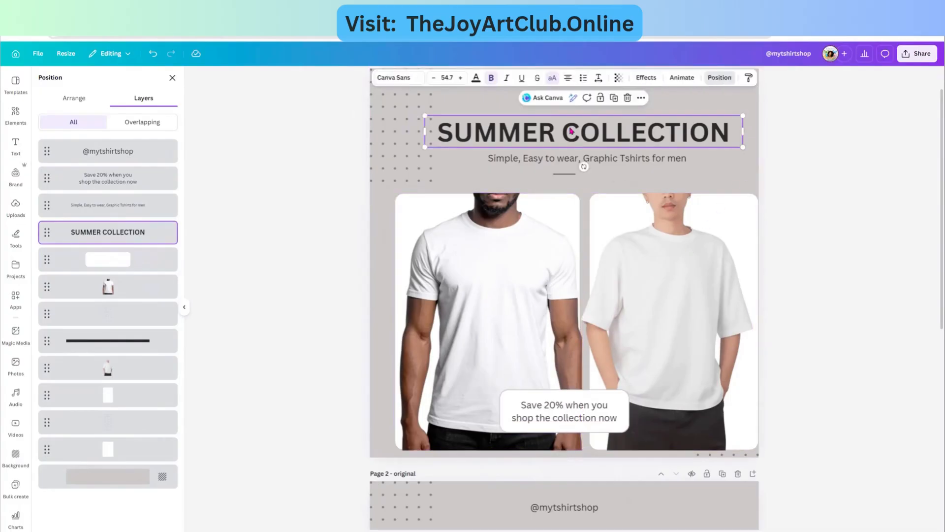
left_click(398, 79)
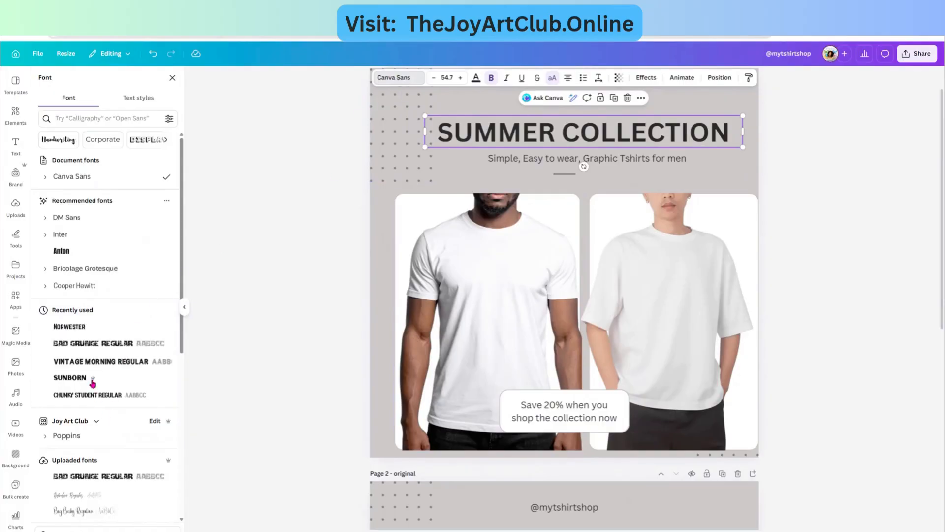
scroll(108, 445, "down", 5)
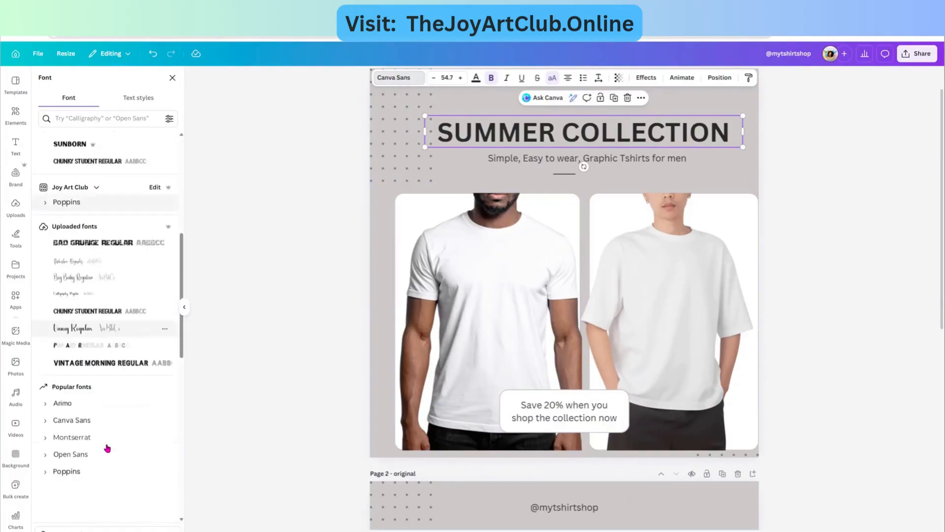
scroll(108, 447, "down", 6)
scroll(108, 447, "up", 6)
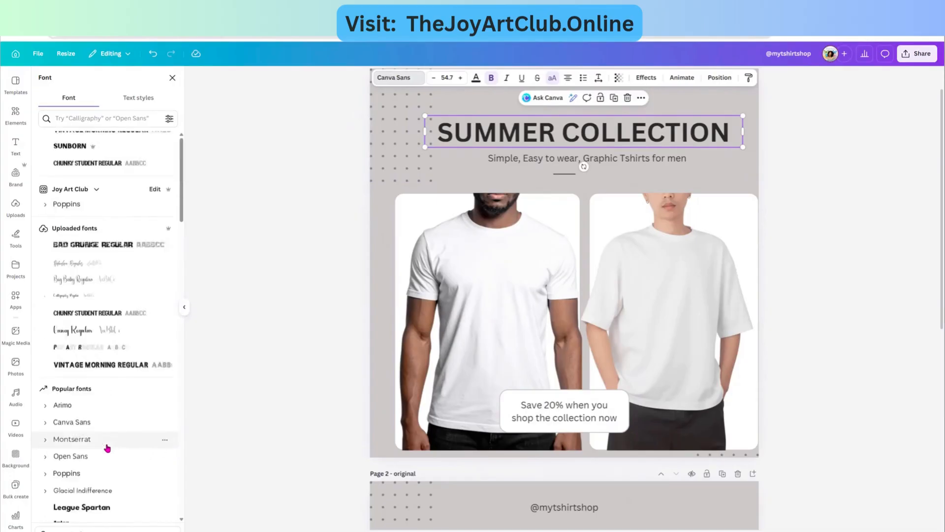
scroll(107, 447, "up", 5)
Step: Change the discount text on page 1 to "Save 10% when you shop the collection now"
left_click(618, 418)
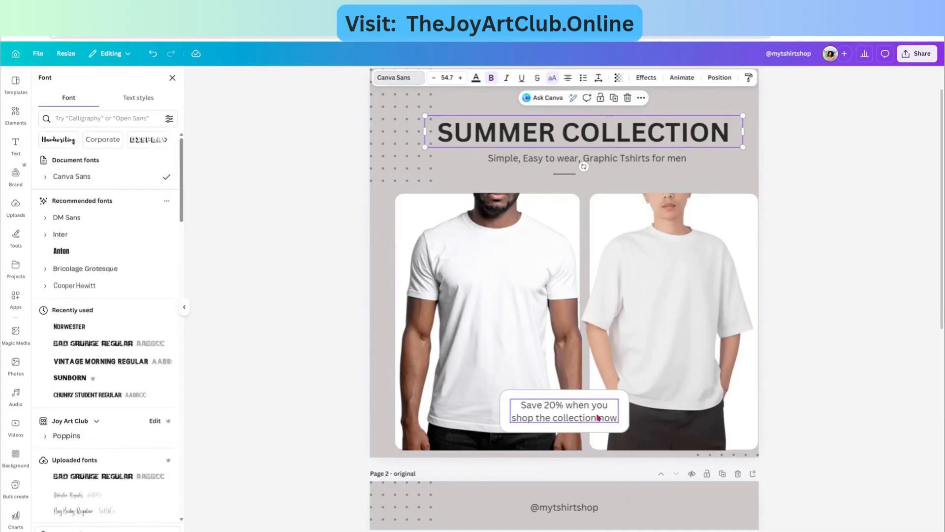
double_click(563, 410)
left_click(546, 405)
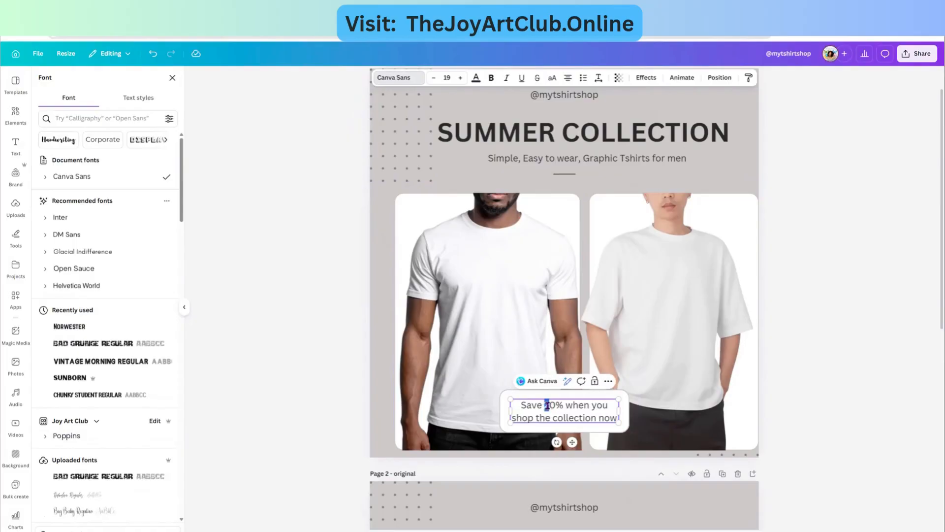
type("1")
left_click(520, 329)
Step: Set the discount box's outline colour to light green from the Joy Art Club palette and open its fill colour choices
left_click(618, 398)
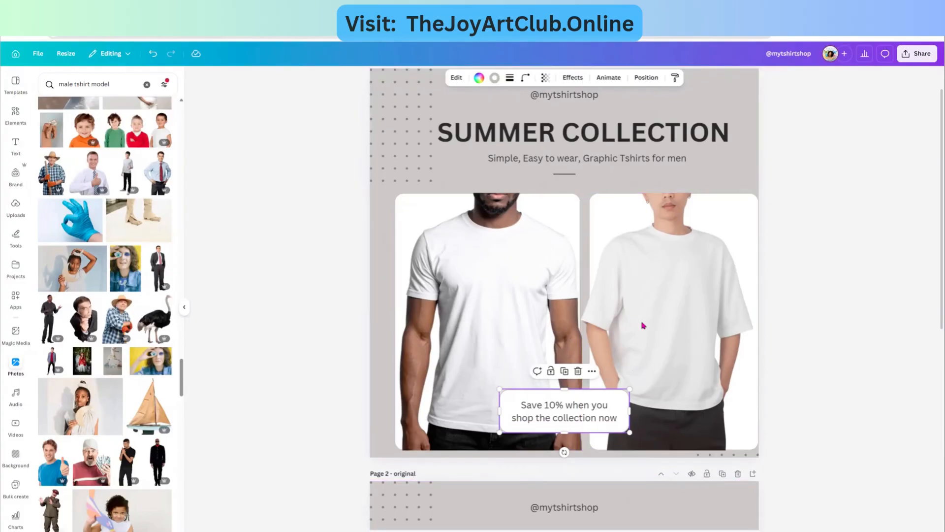
left_click(494, 78)
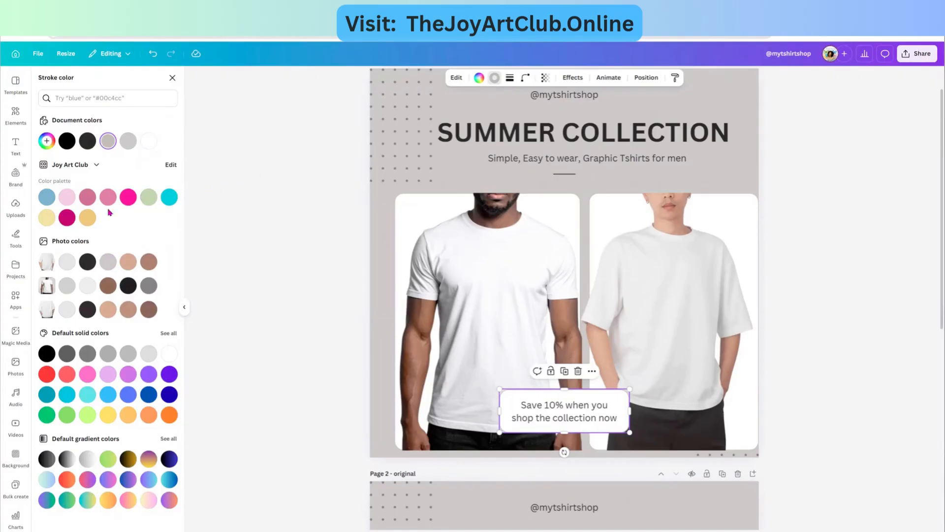
left_click(148, 197)
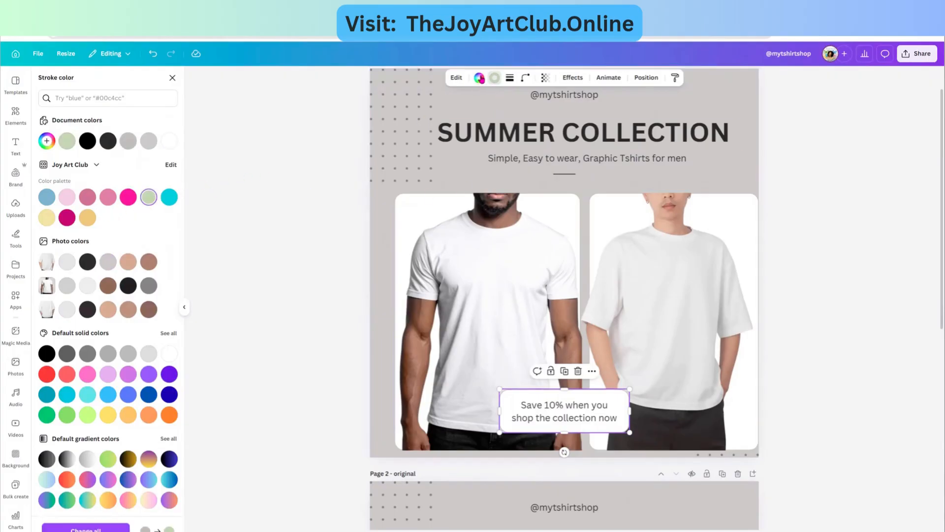
left_click(479, 77)
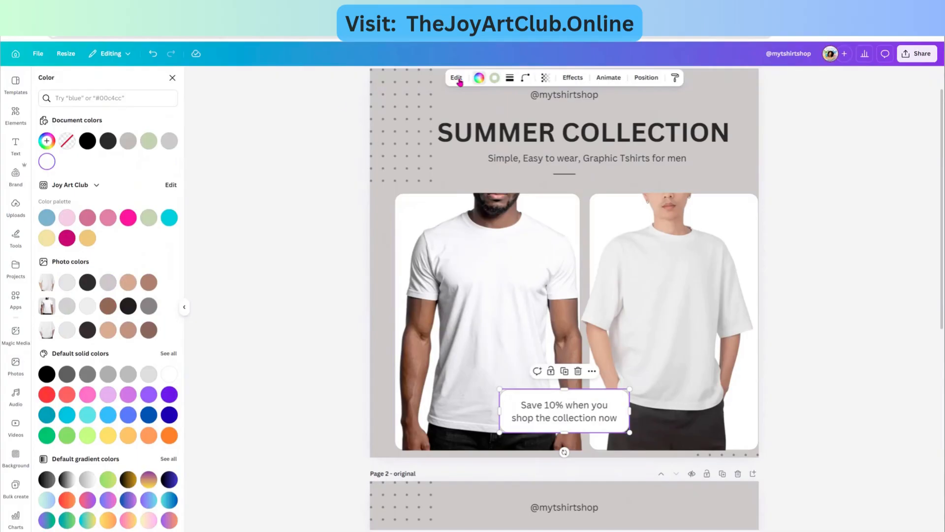